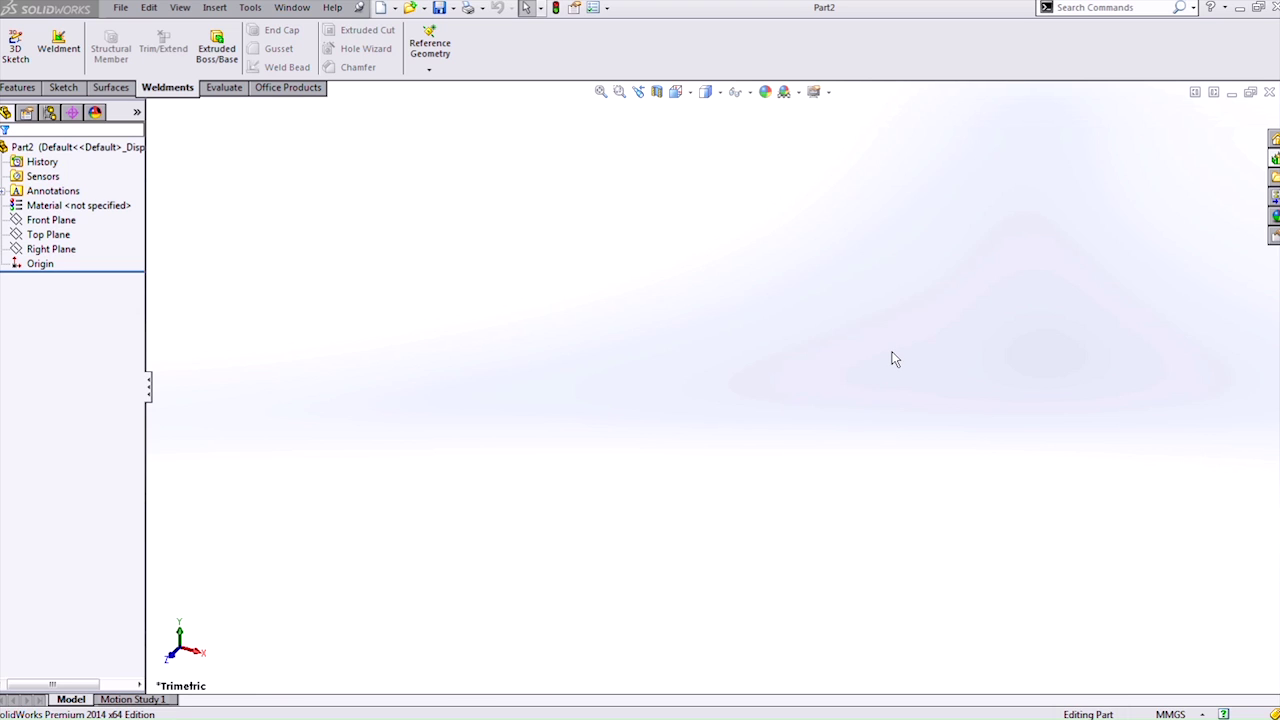
click(1172, 714)
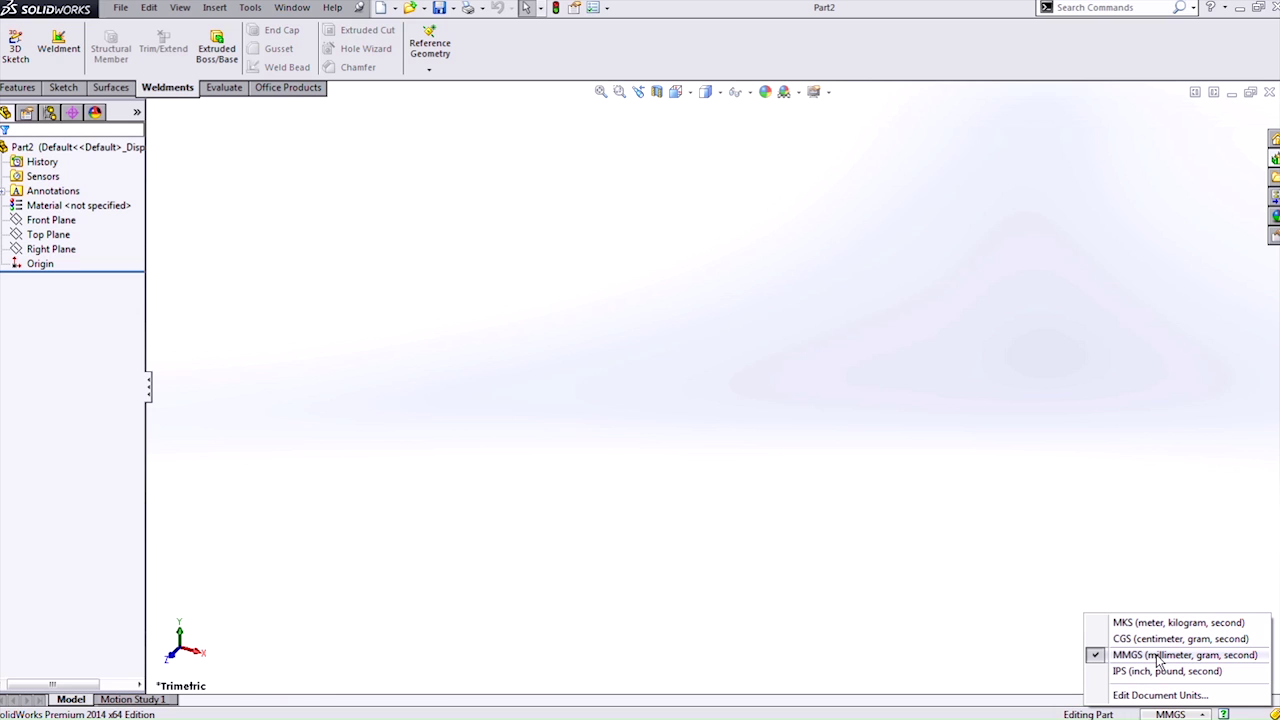
click(1090, 580)
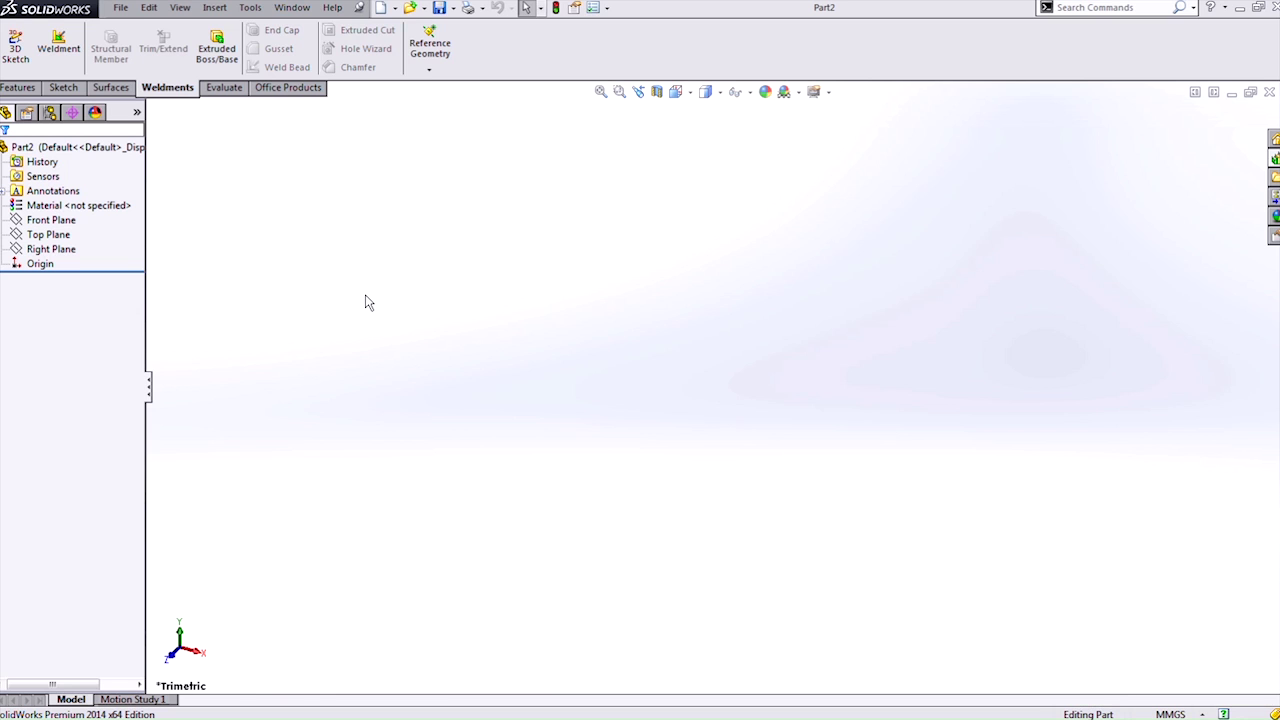
Step: Sketch a closed profile on the Front Plane with a horizontal base through the origin, vertical sides about 35 mm high and a V-shaped top
right_click(32, 220)
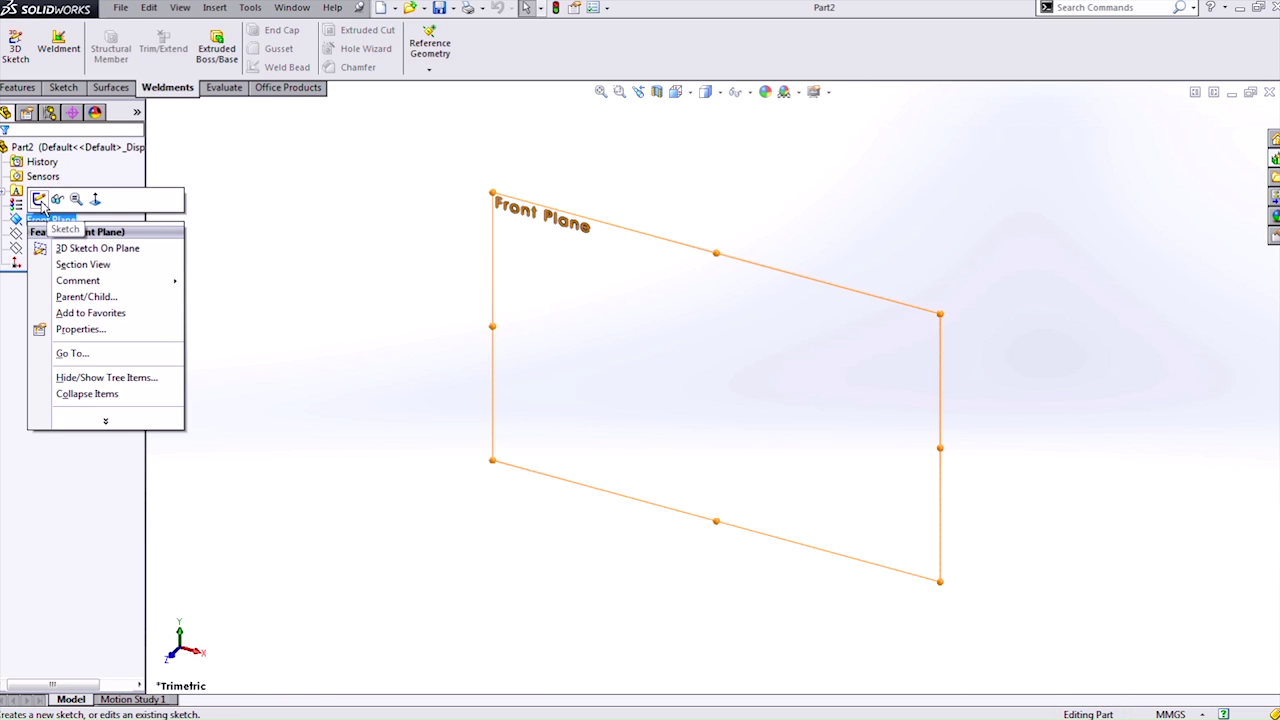
click(66, 197)
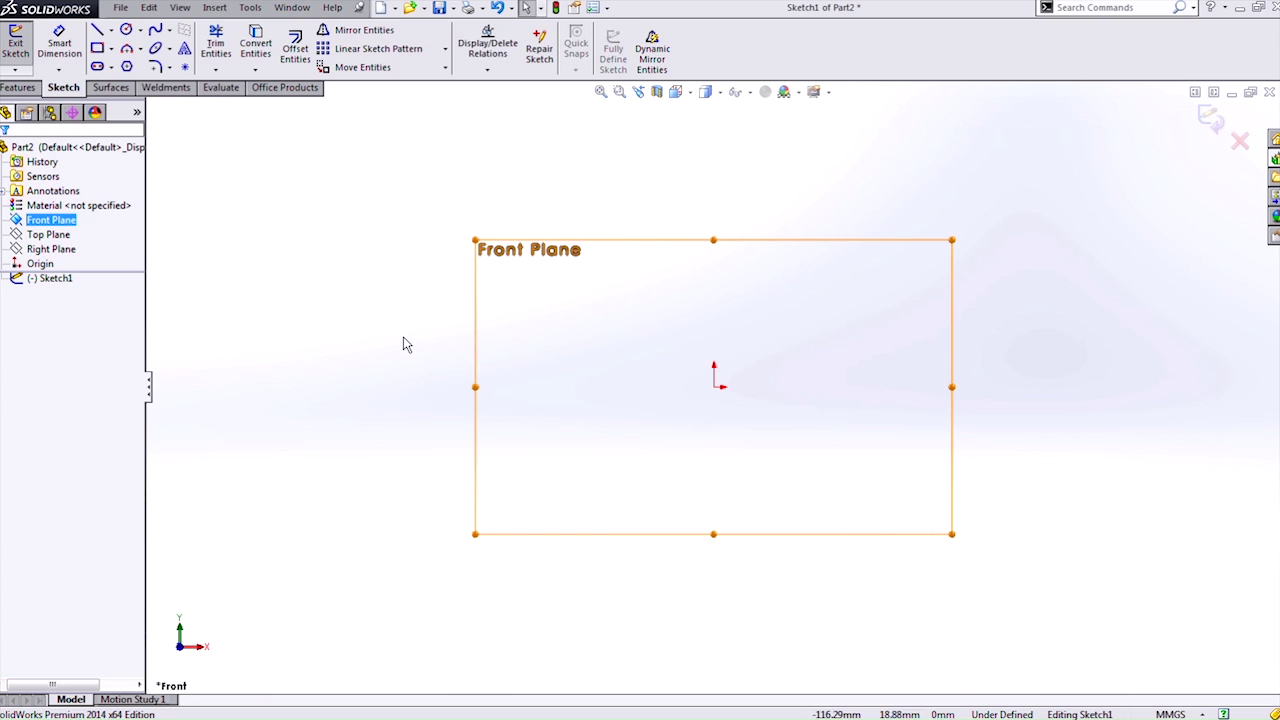
right_drag(404, 340, 365, 340)
drag(546, 292, 546, 386)
click(836, 386)
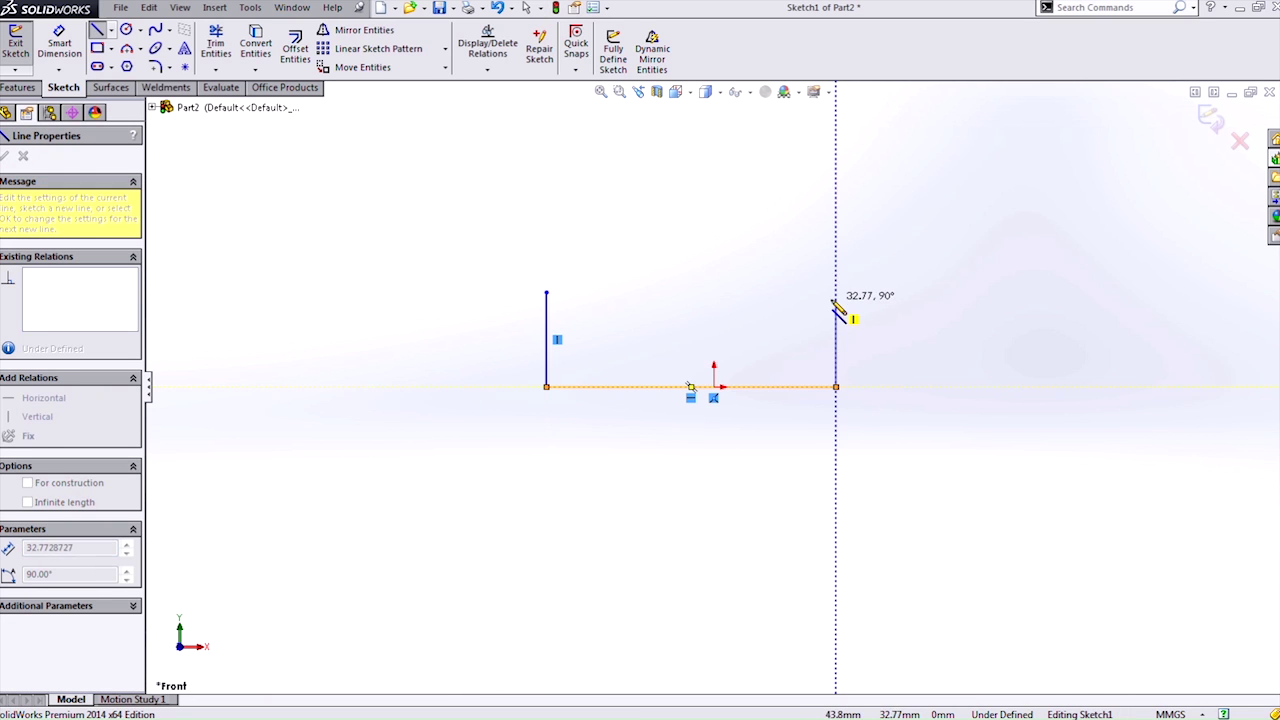
click(836, 287)
click(699, 320)
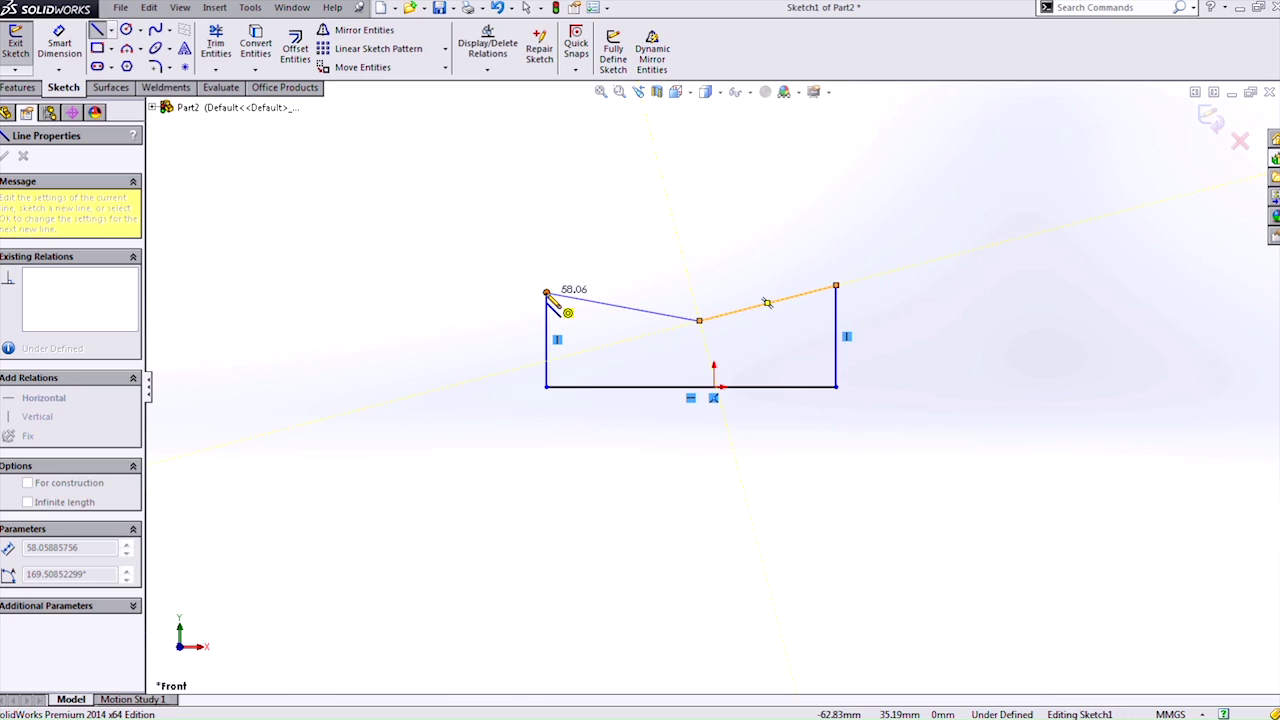
click(546, 292)
key(Escape)
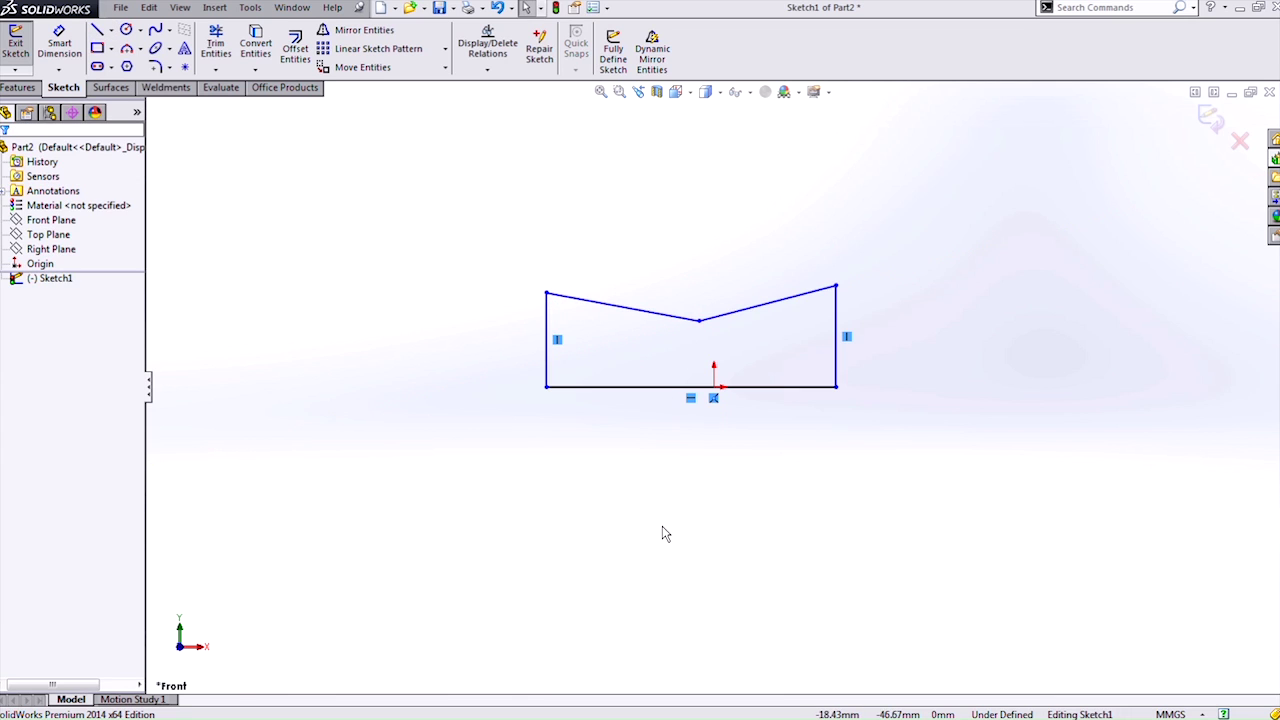
Step: Make the origin the midpoint of the base line and set the two vertical side lines equal in length
click(690, 387)
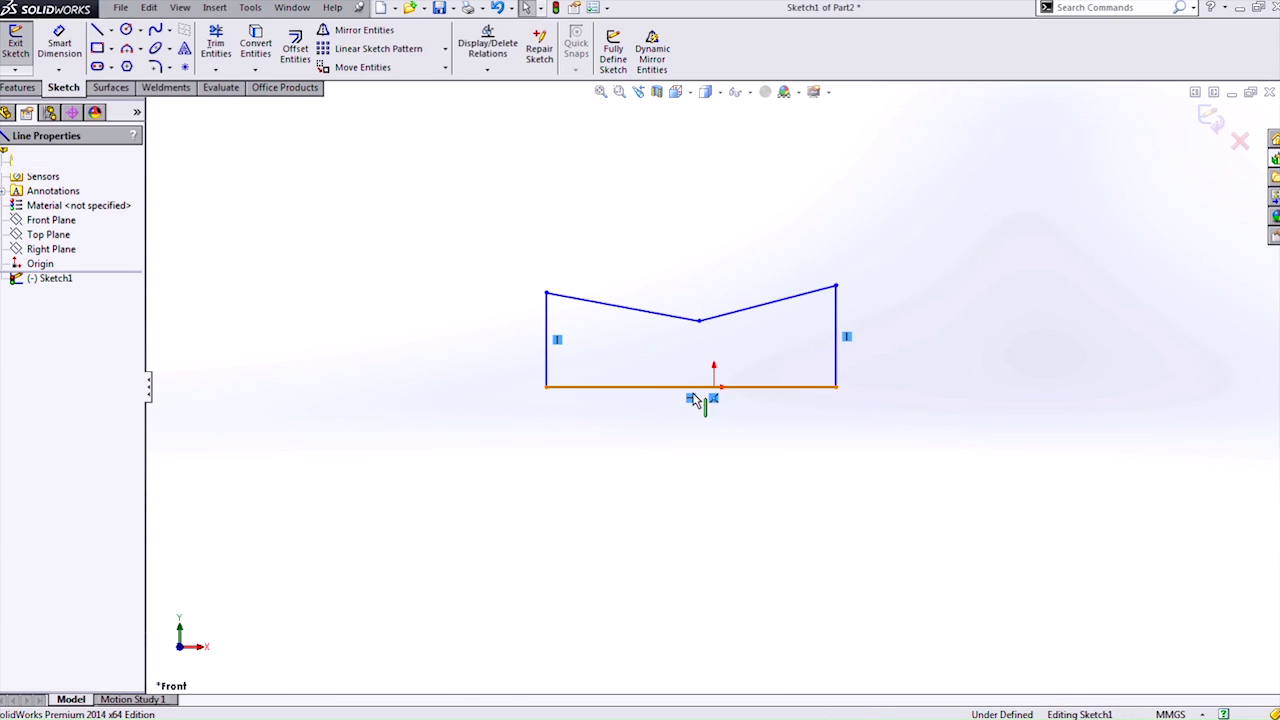
ctrl+click(714, 380)
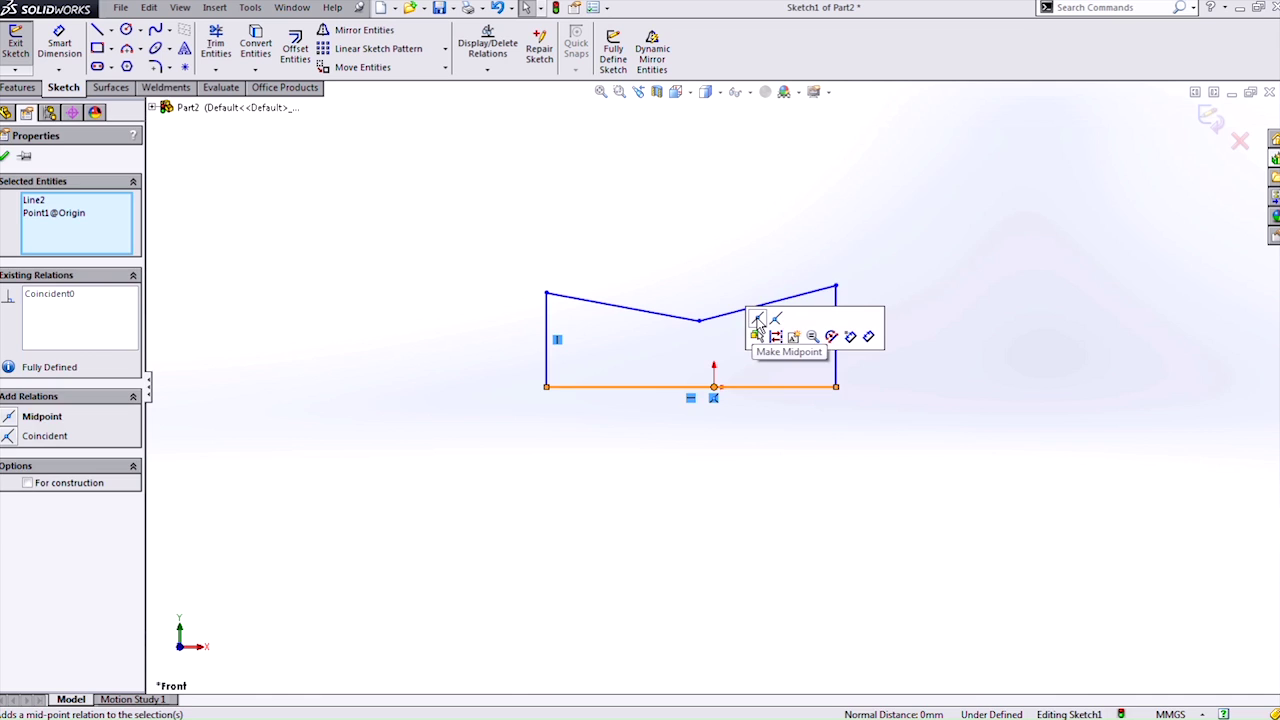
click(760, 336)
click(548, 343)
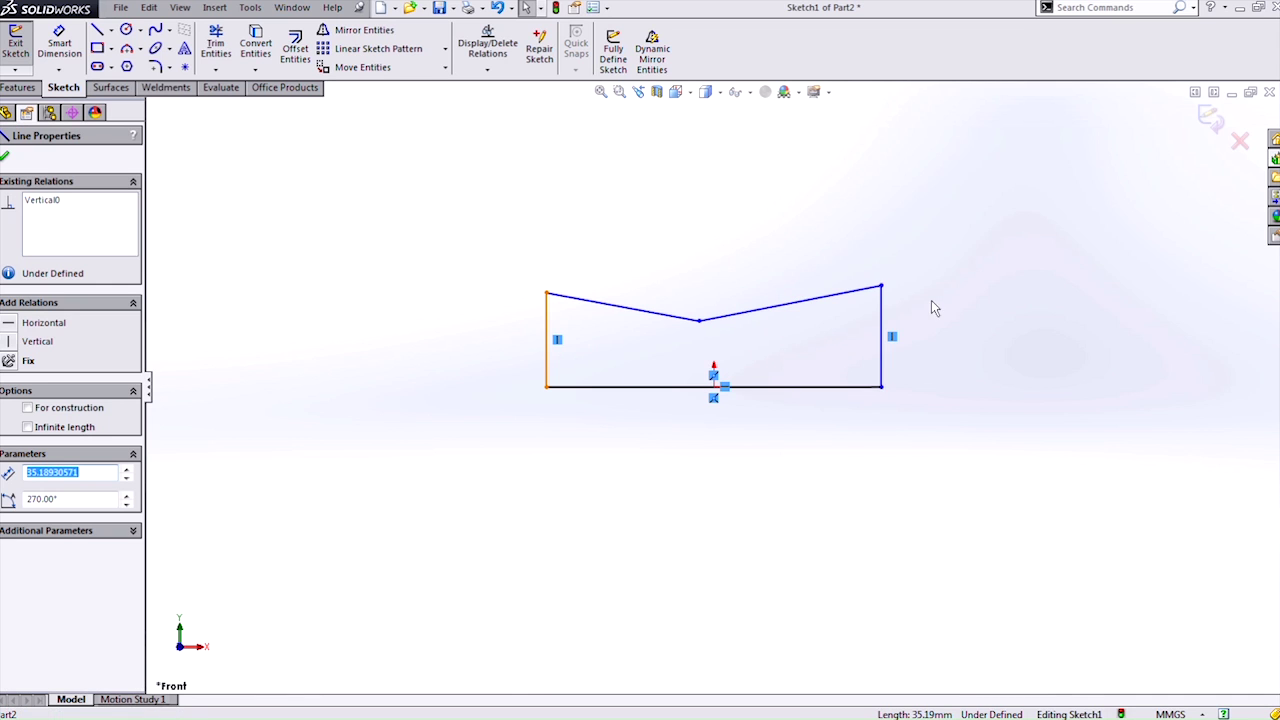
ctrl+click(882, 322)
click(1000, 258)
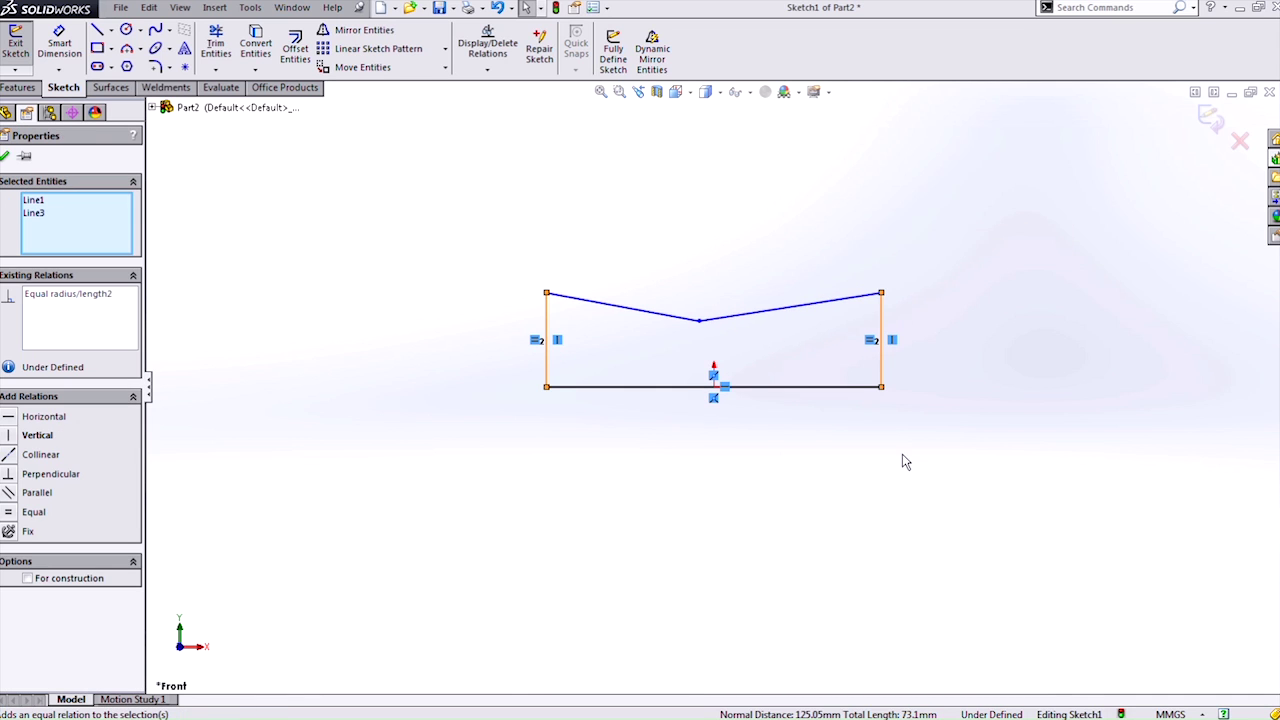
click(903, 457)
Step: Align the lowest point of the V-shaped top vertically with the origin
click(700, 321)
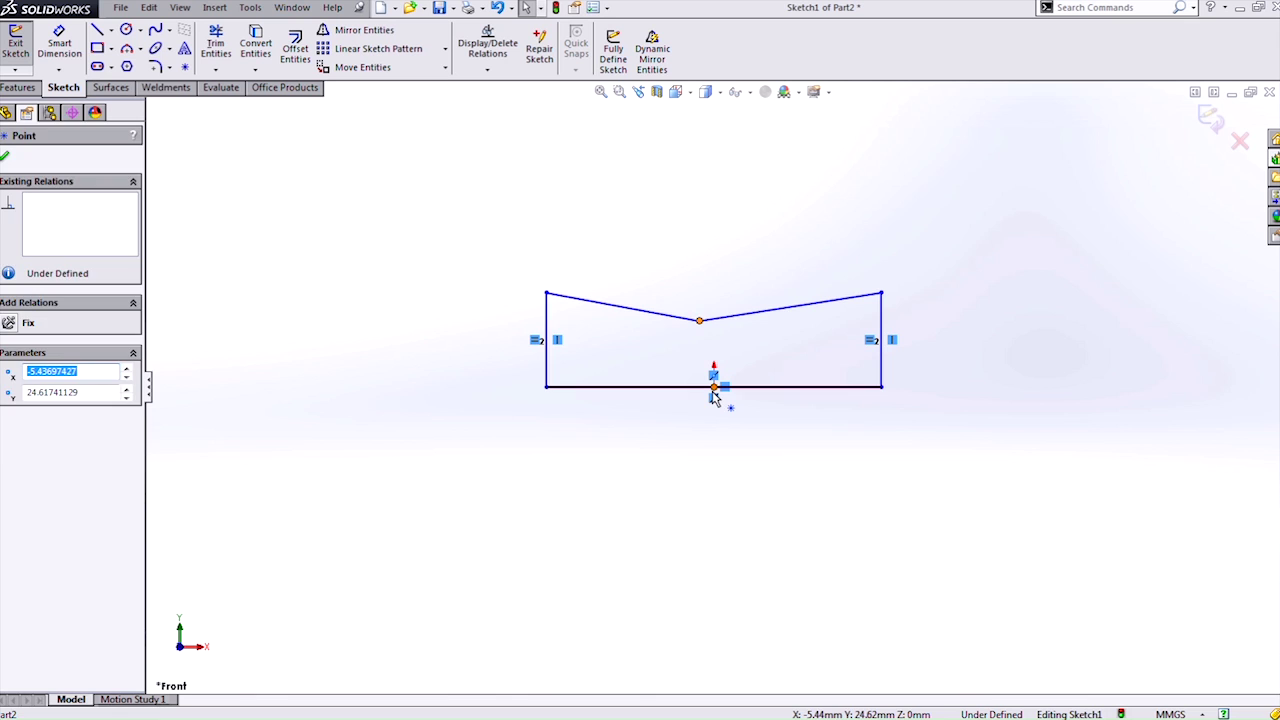
ctrl+click(713, 390)
click(779, 337)
click(780, 477)
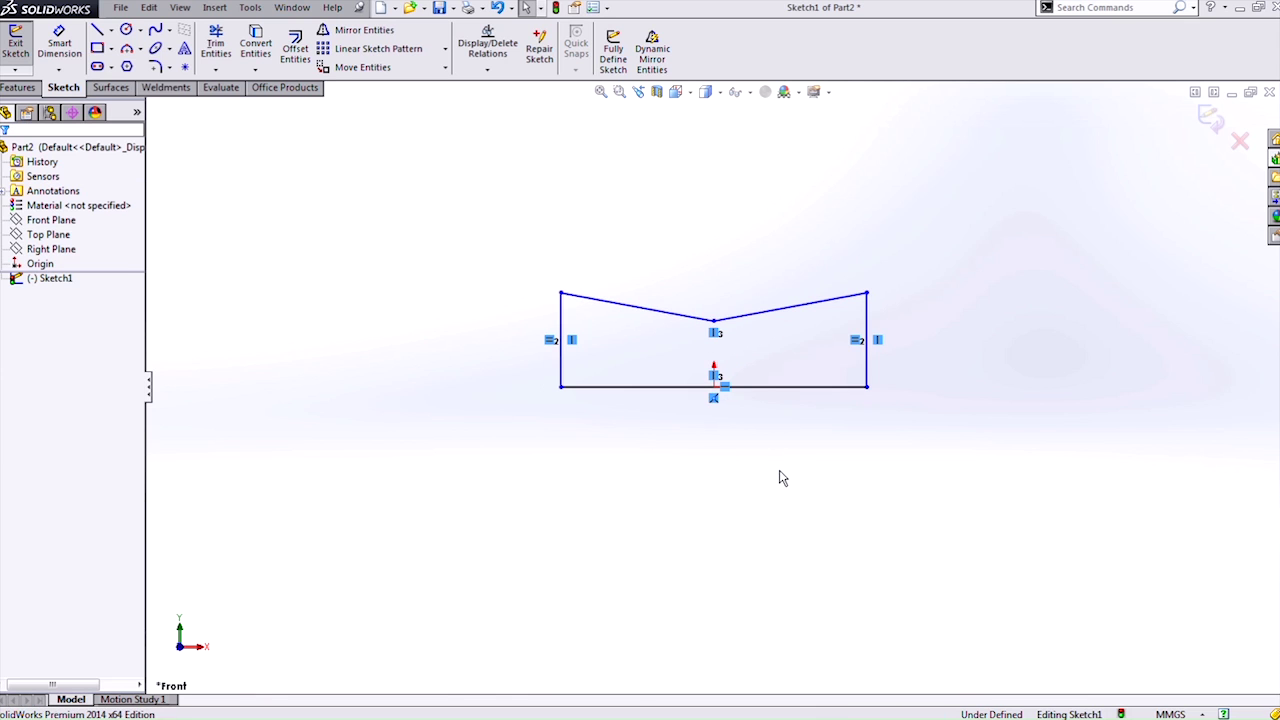
Step: Dimension the left side of the profile to 20 mm and the base line to 80 mm
right_drag(752, 550, 750, 465)
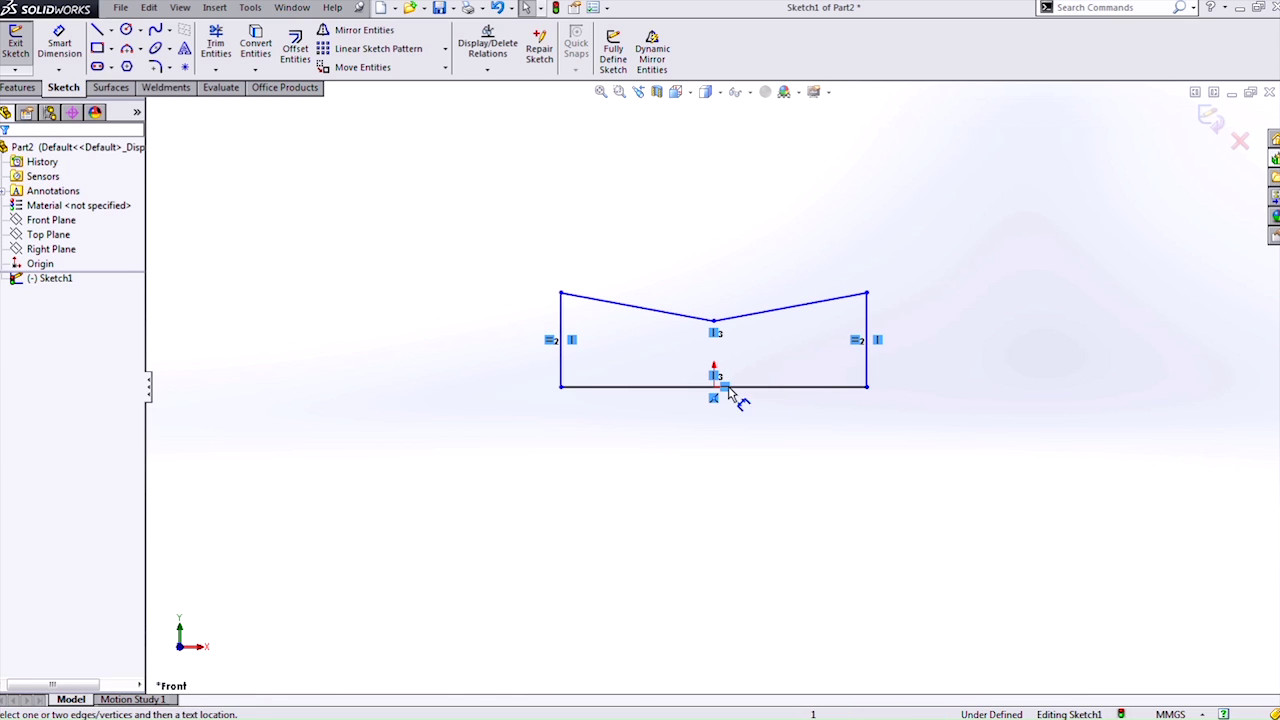
click(563, 332)
click(512, 332)
text(20)
key(Return)
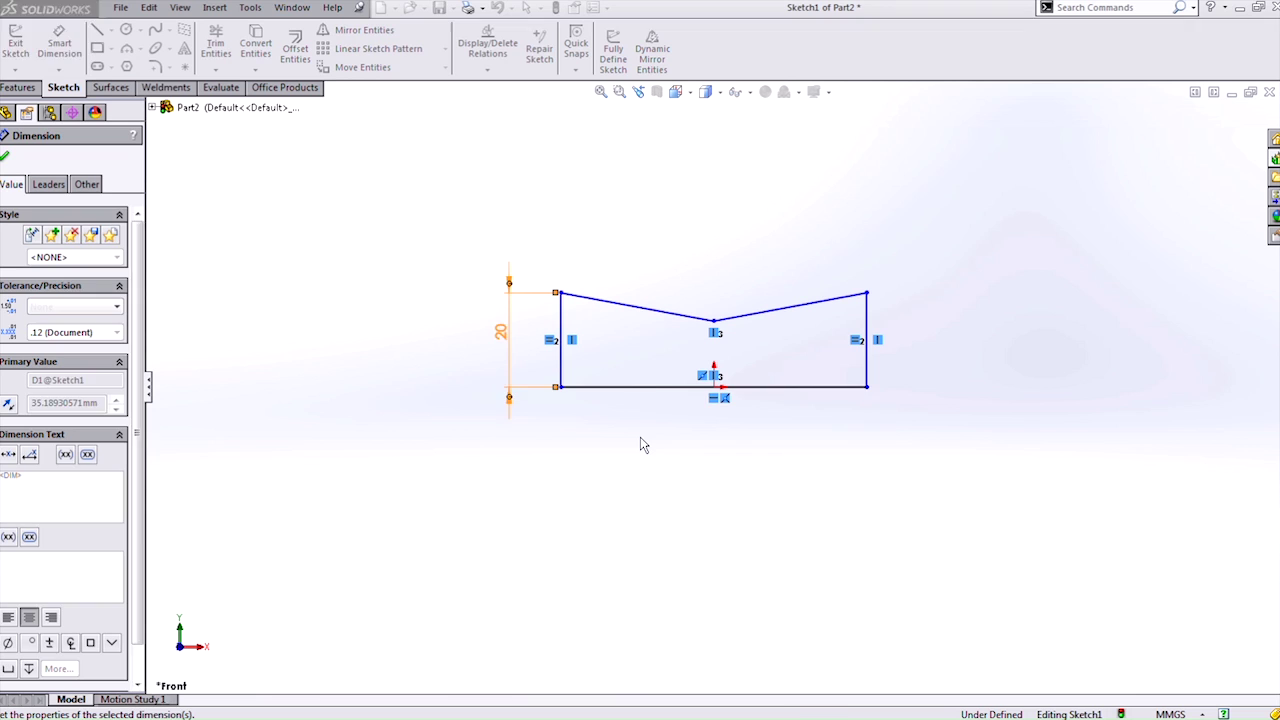
click(650, 393)
click(677, 434)
text(80)
key(Return)
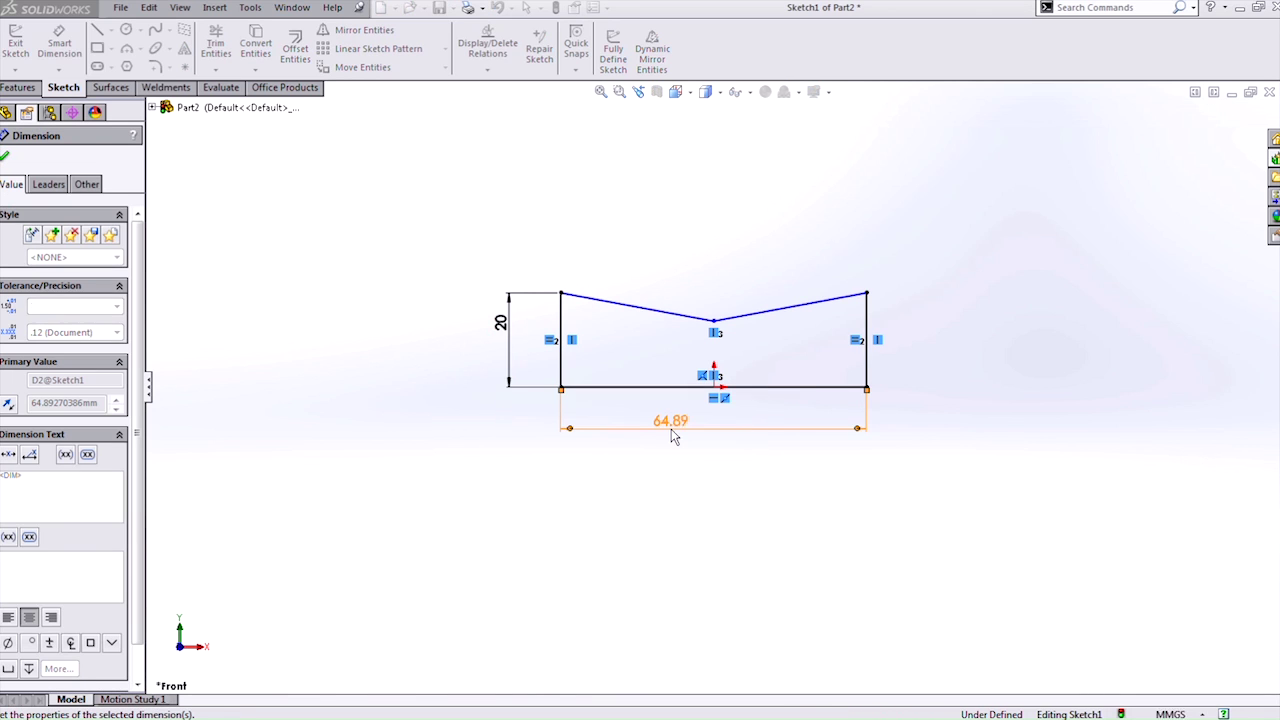
Step: Dimension the angle between the right sloped line and the right vertical side to 75 degrees, and exit the sketch
click(827, 306)
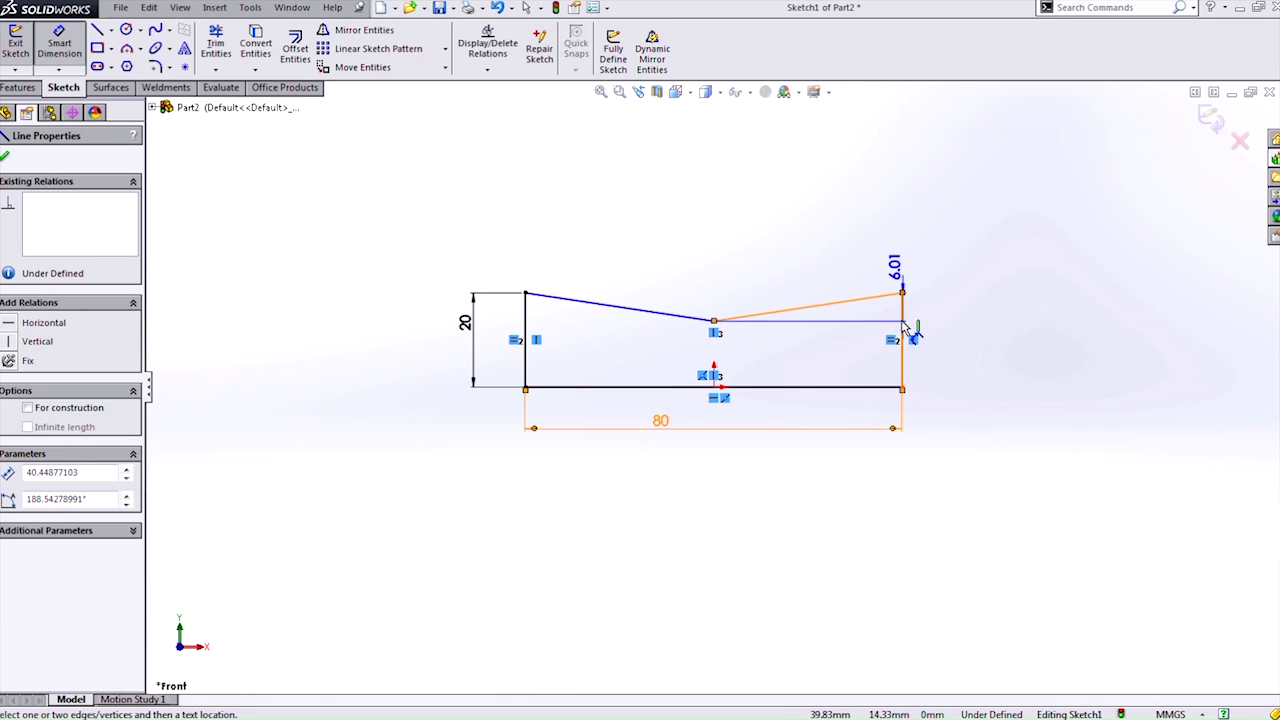
click(902, 310)
click(868, 332)
text(75)
key(Return)
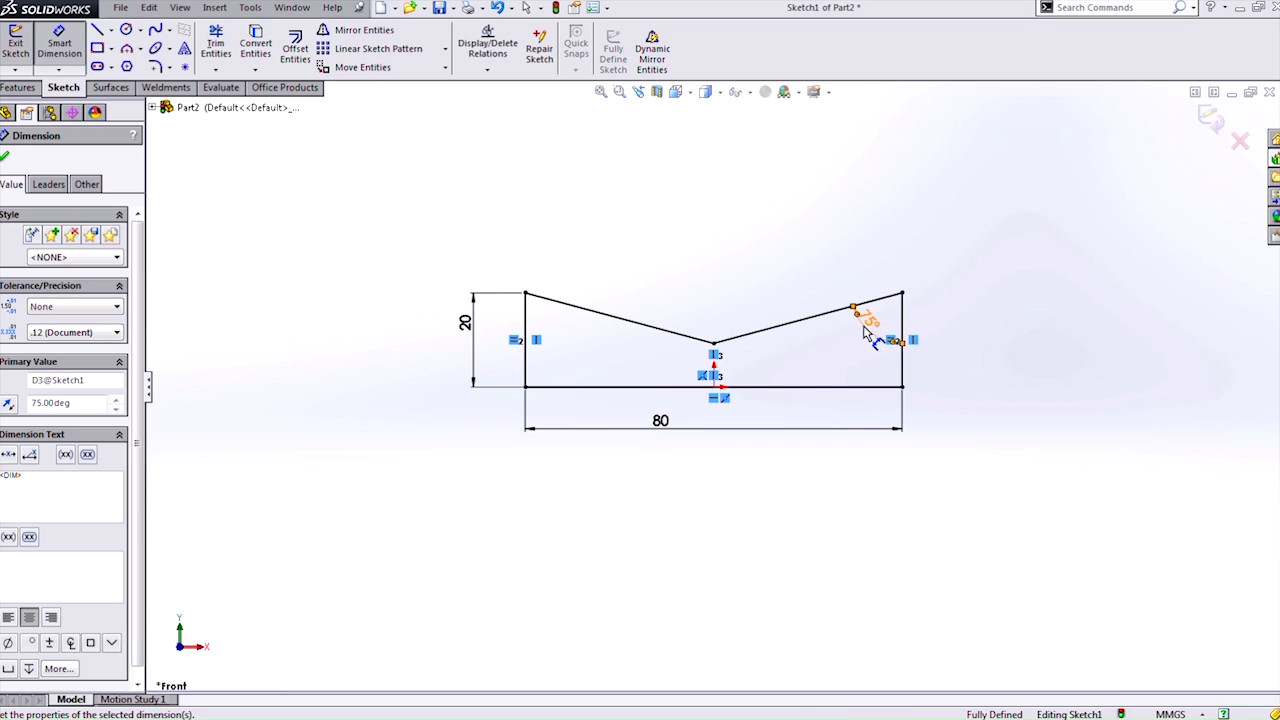
click(5, 156)
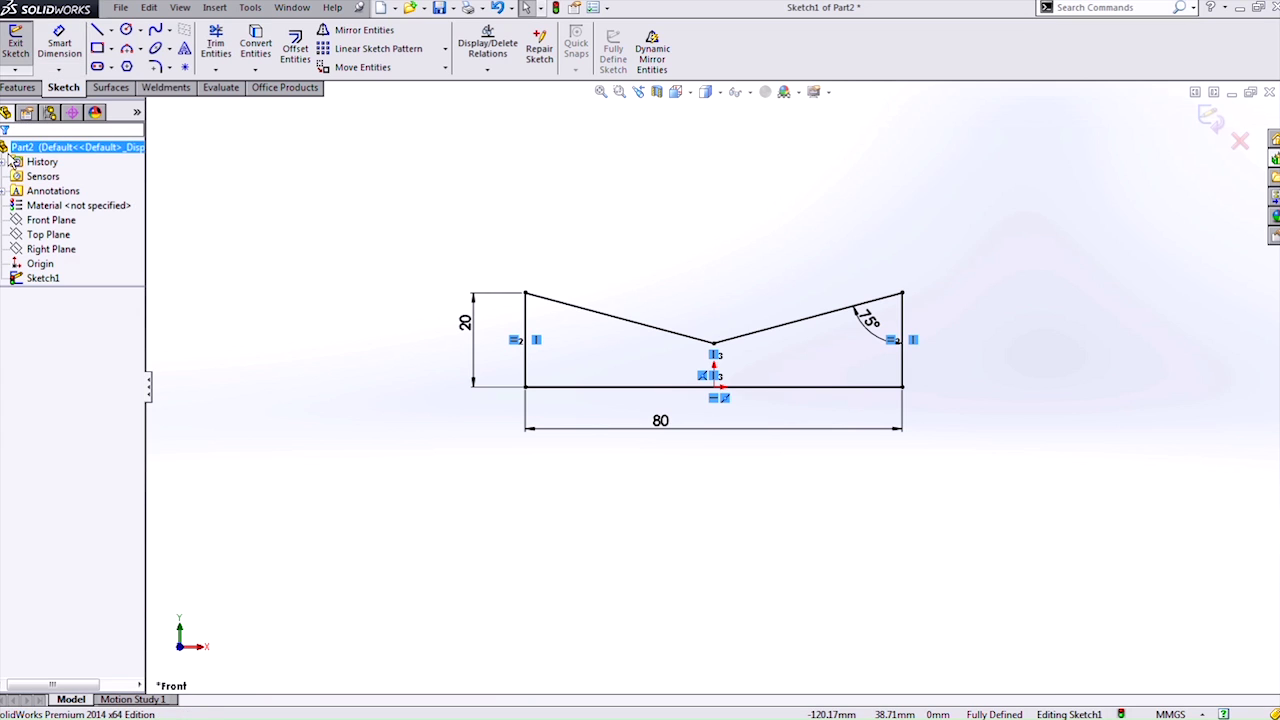
click(15, 44)
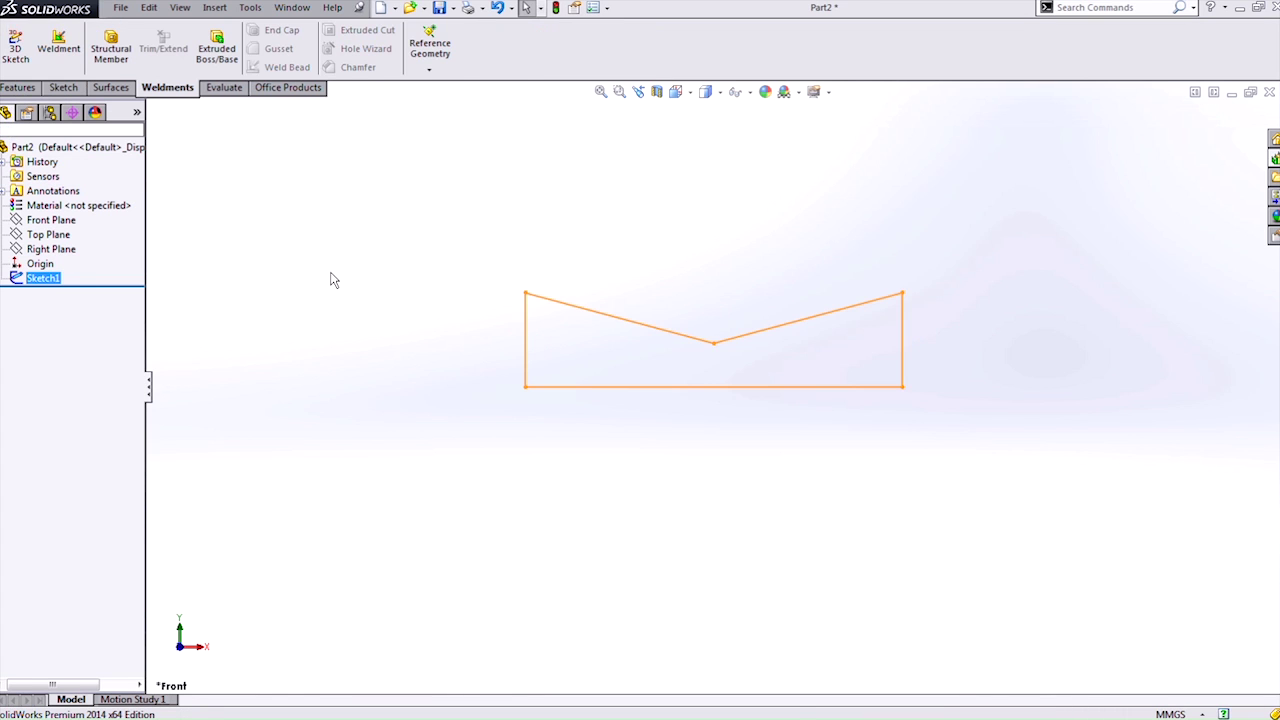
Step: Show the feature dimensions and open the configuration table for the profile's side height, adding the base width to it
right_click(46, 193)
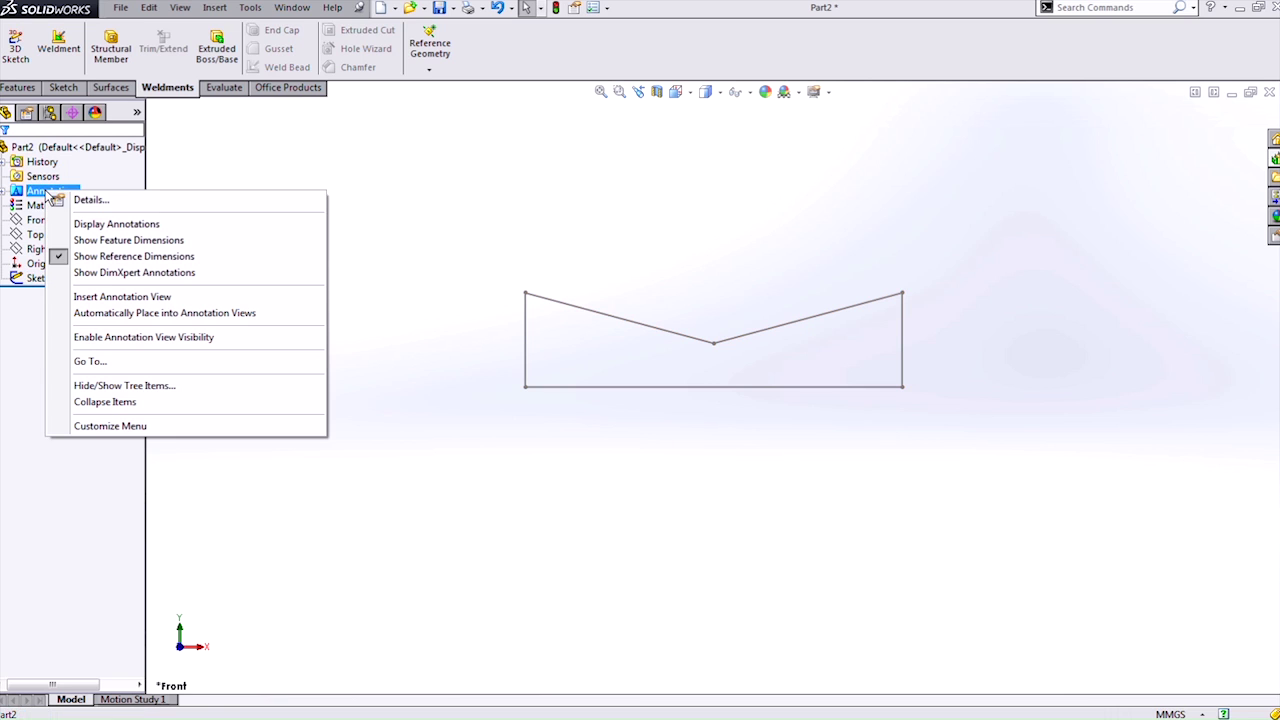
click(105, 241)
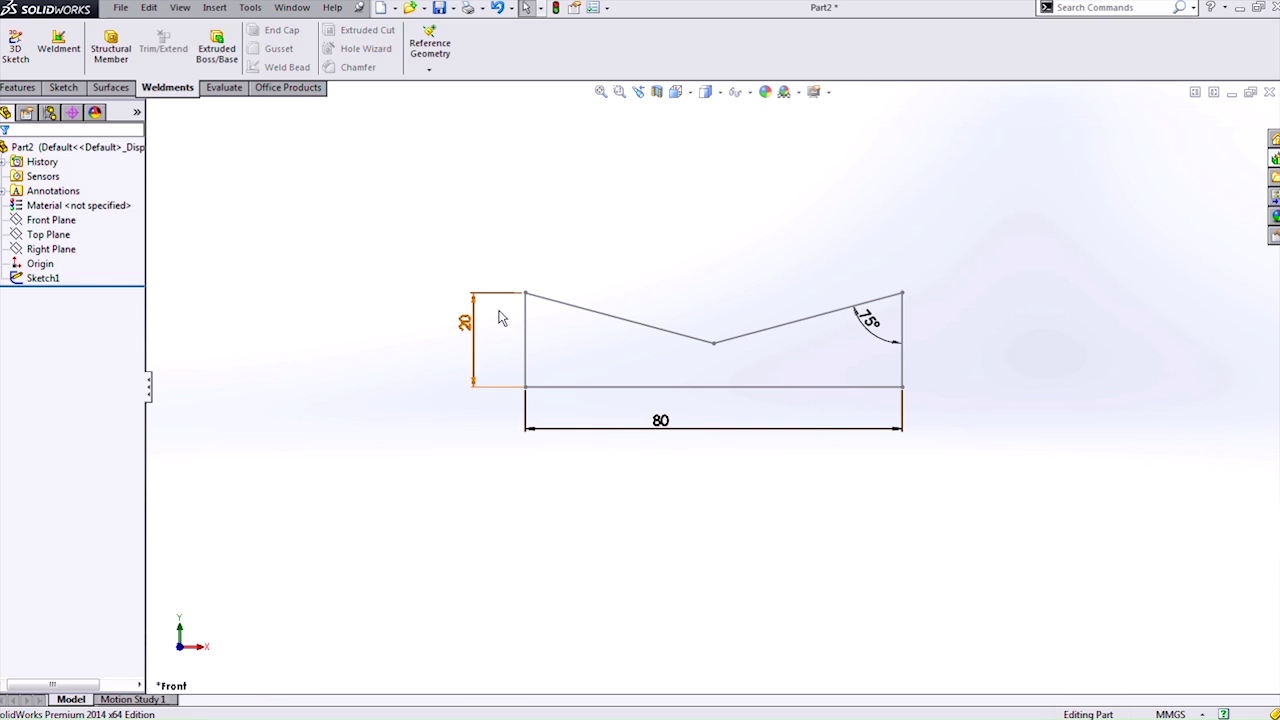
click(466, 322)
right_click(467, 324)
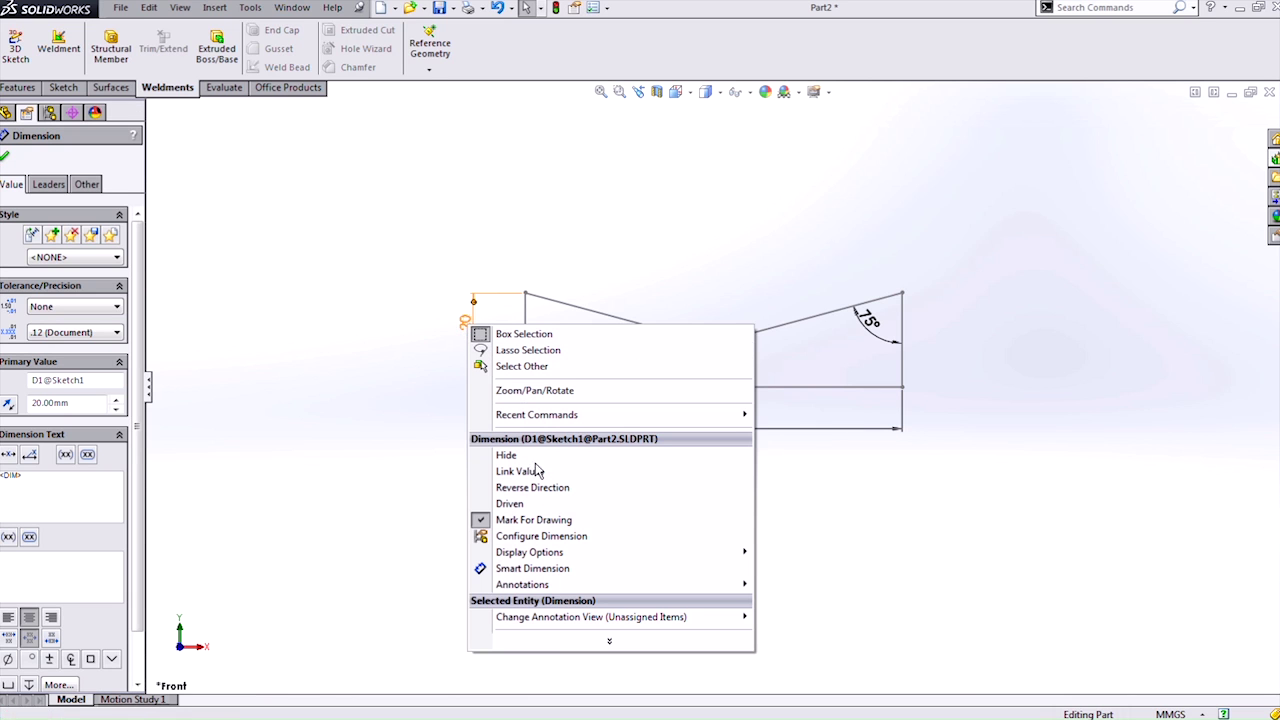
click(541, 536)
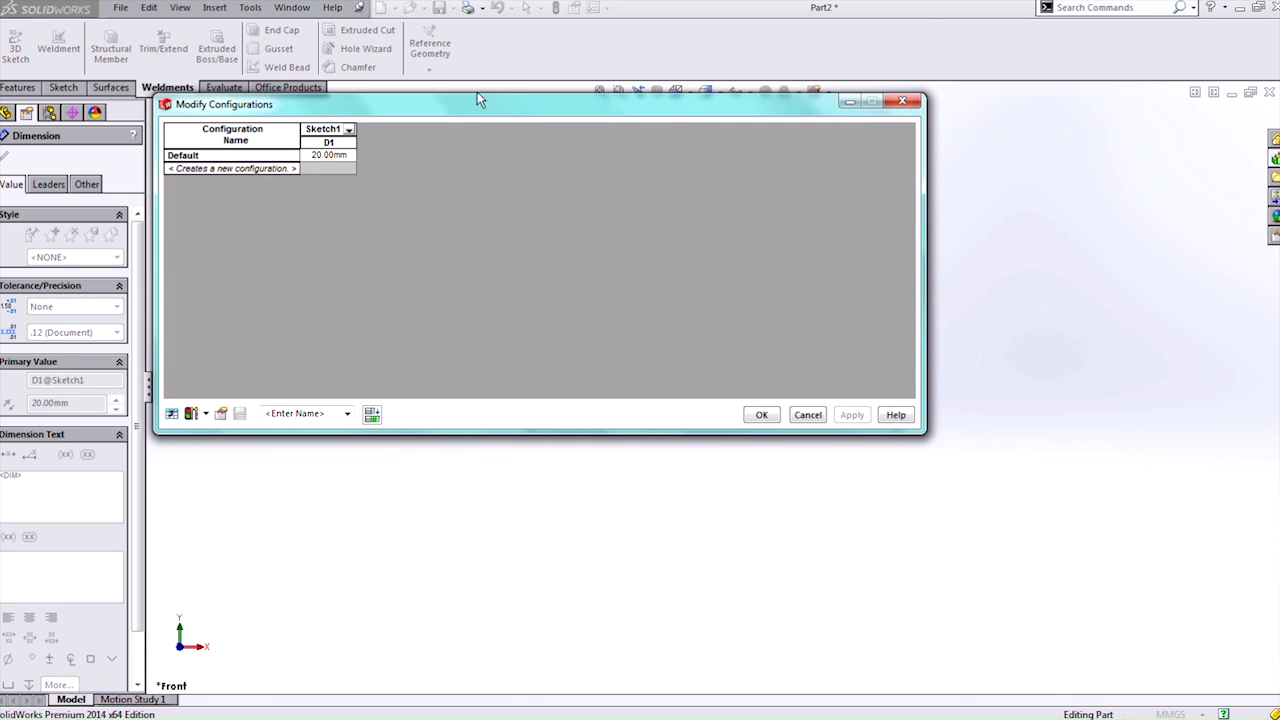
drag(478, 100, 429, 38)
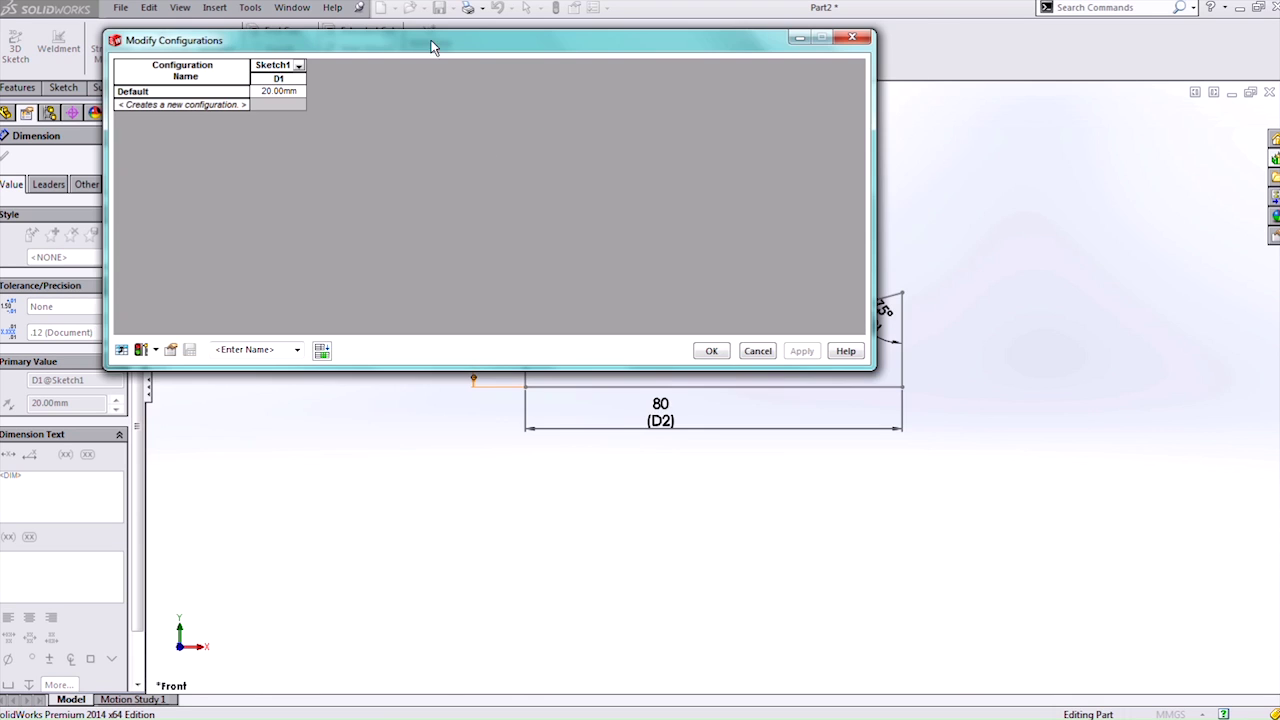
double_click(667, 421)
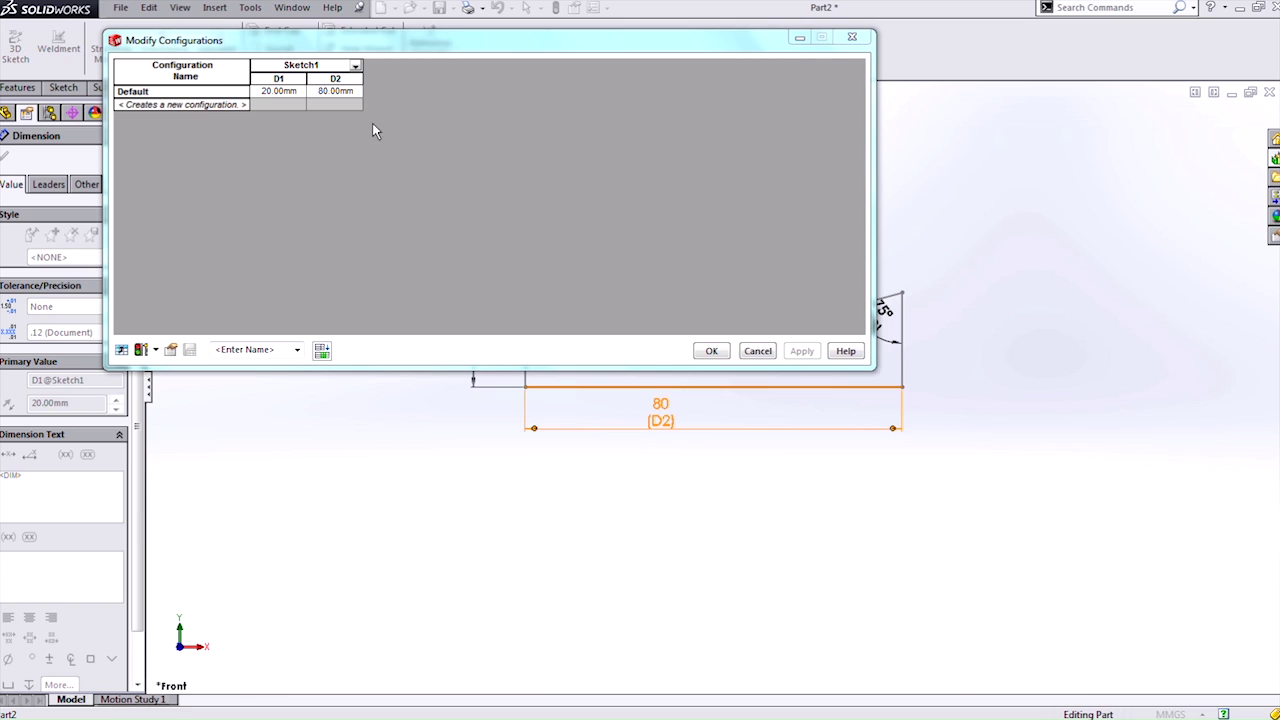
Step: Create four new configurations named A, B, C and D in the configuration table
click(203, 105)
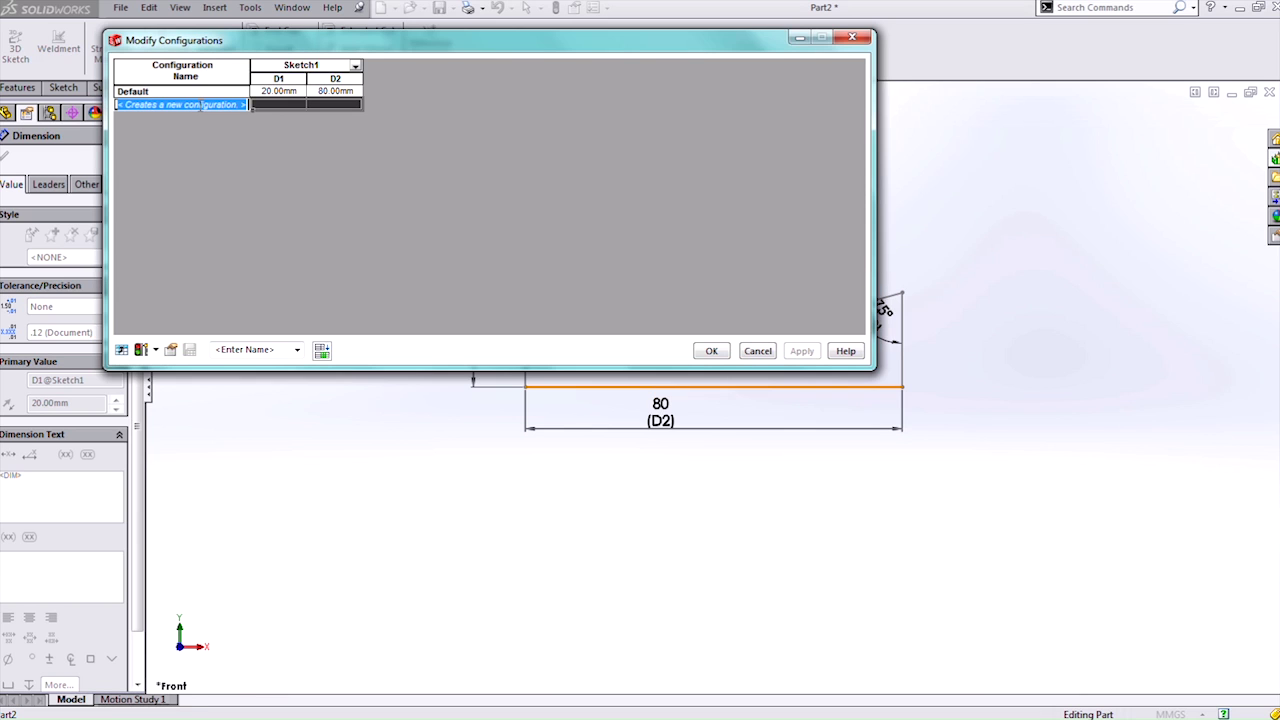
text(A)
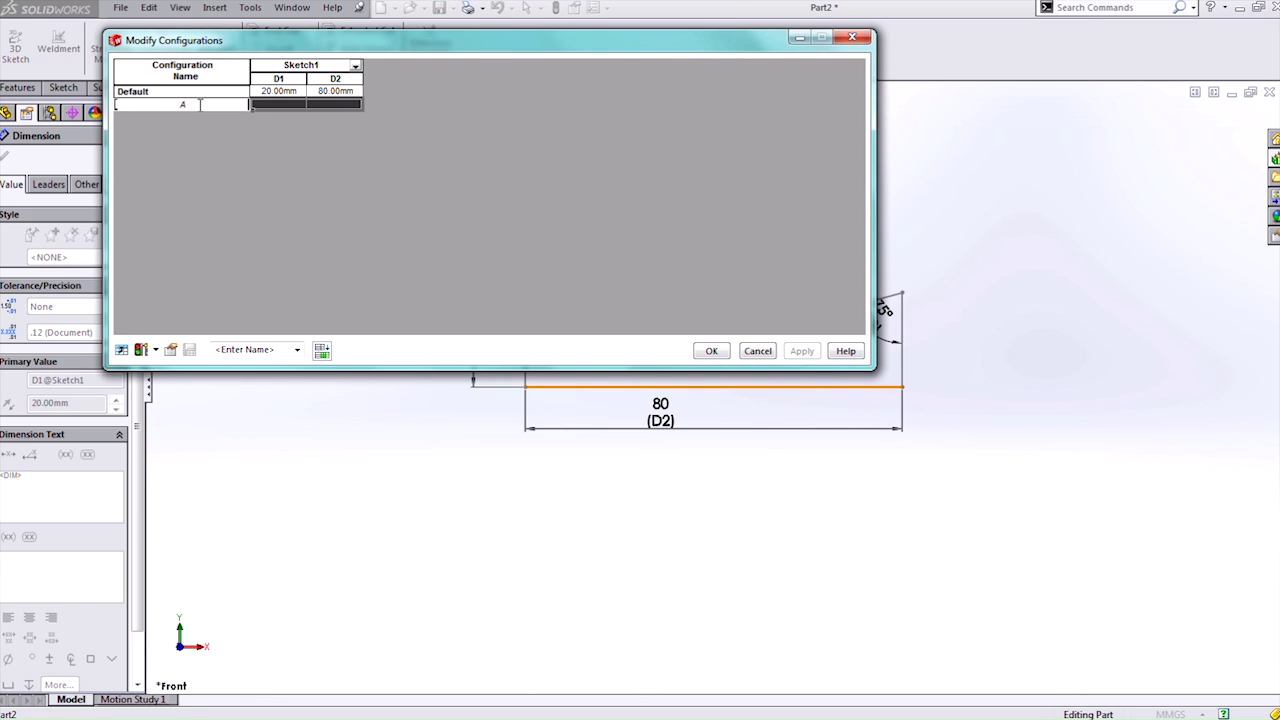
key(Return)
text(B)
key(Return)
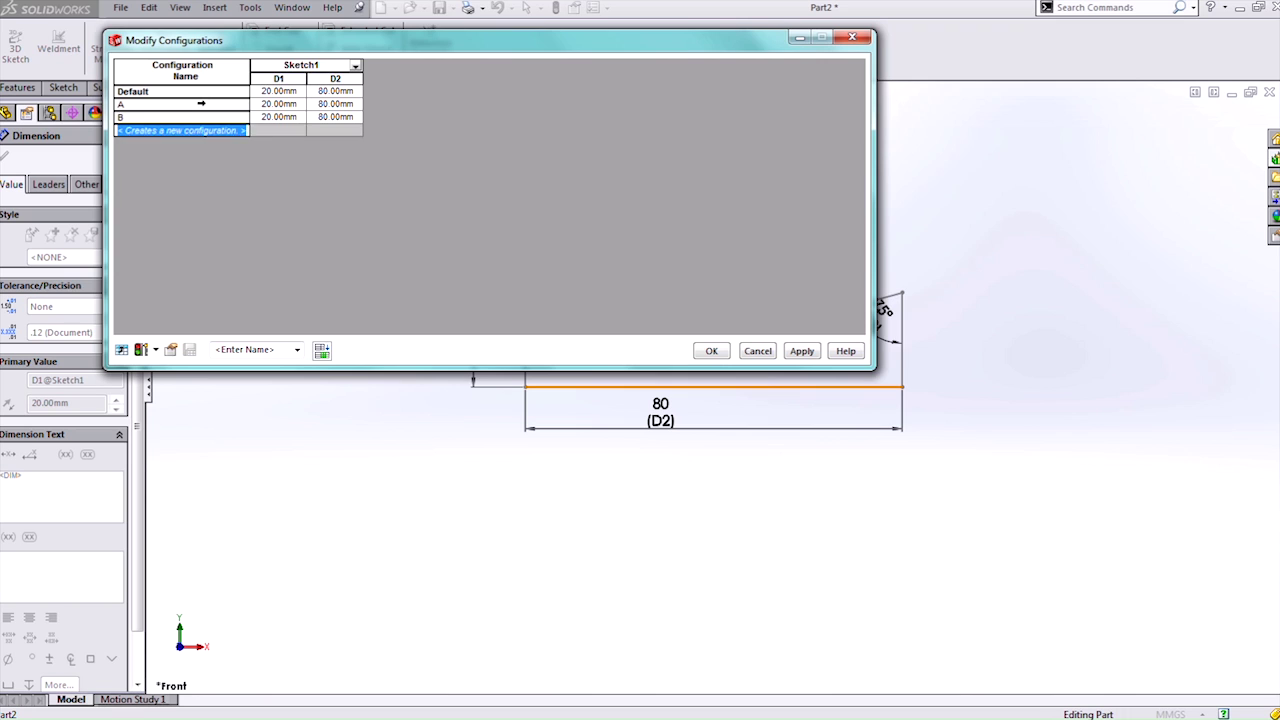
text(C)
key(Return)
text(D)
key(Return)
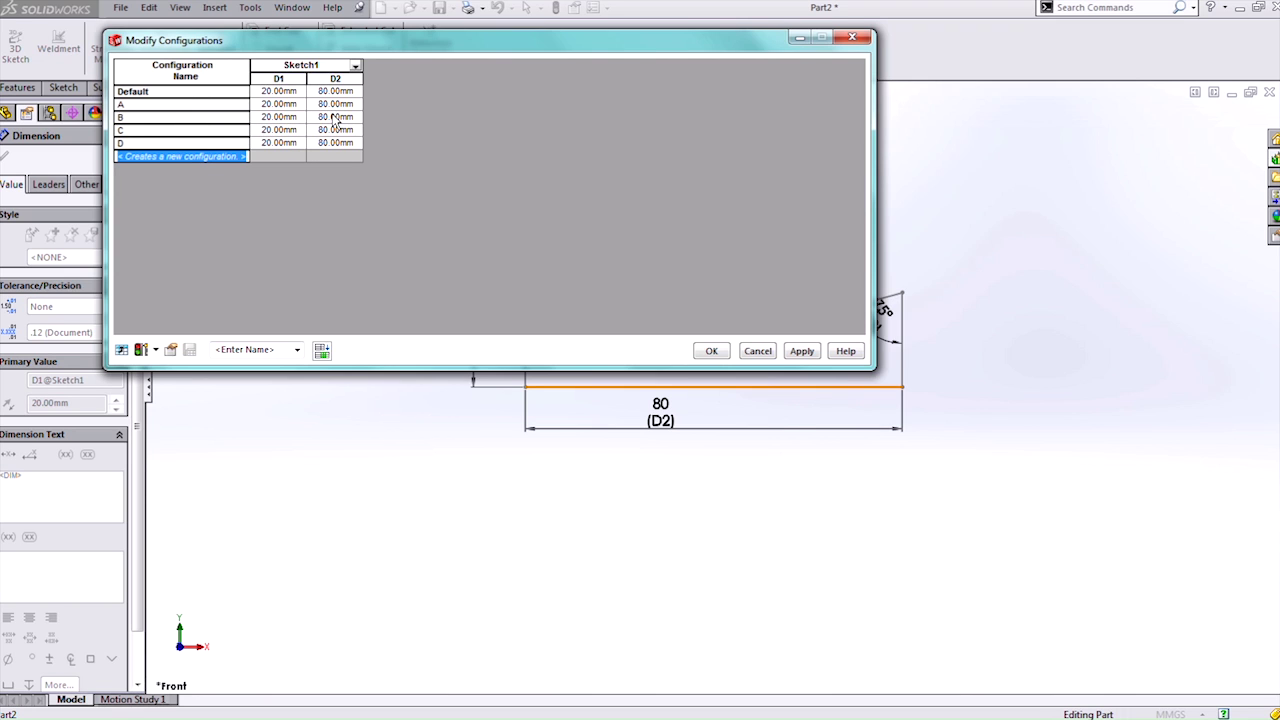
Step: Set the base width D2 to 70 mm for configuration B, 60 mm for C and 50 mm for D, and apply the changes
click(327, 117)
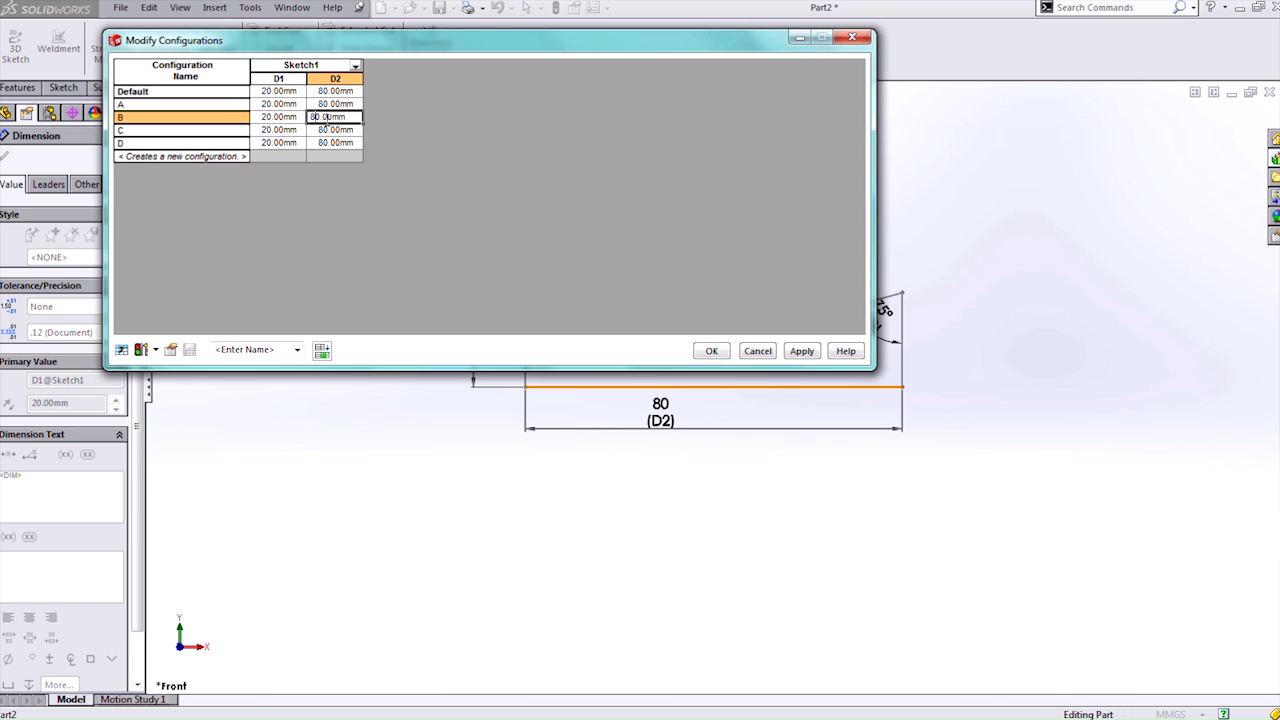
text(70)
click(327, 130)
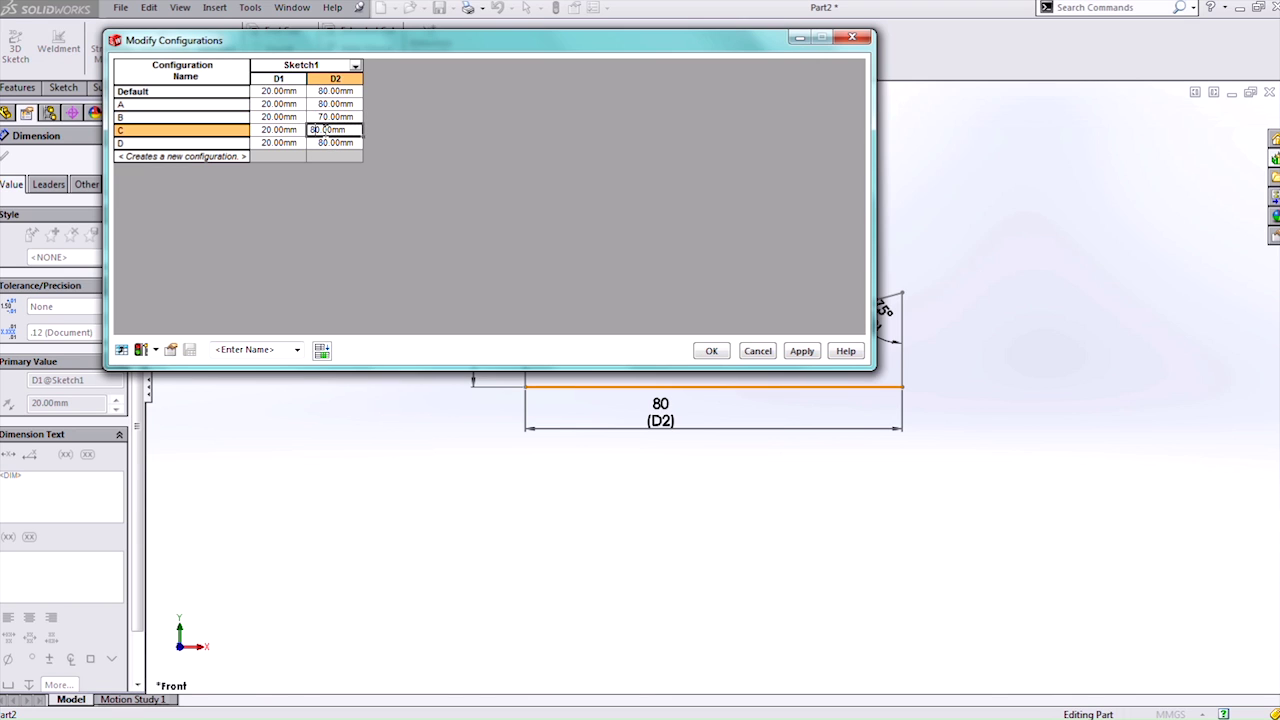
text(60)
click(323, 143)
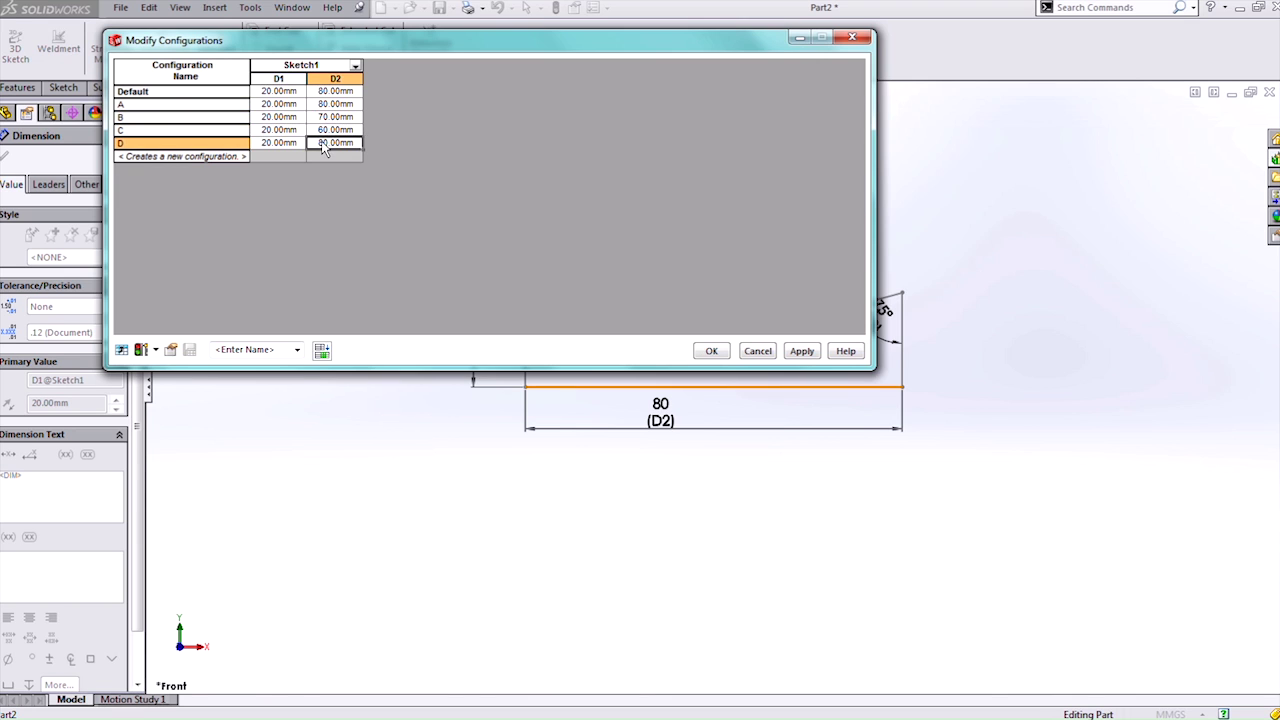
click(322, 143)
key(BackSpace)
text(5)
click(283, 105)
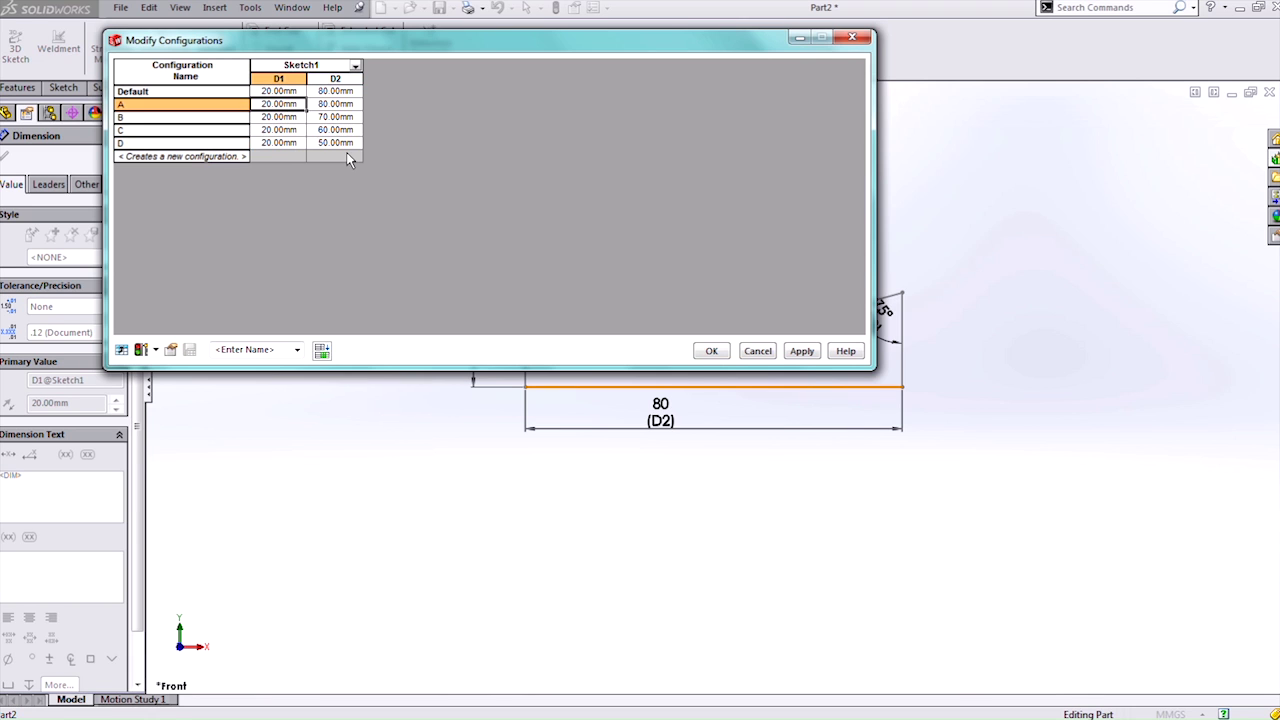
click(801, 352)
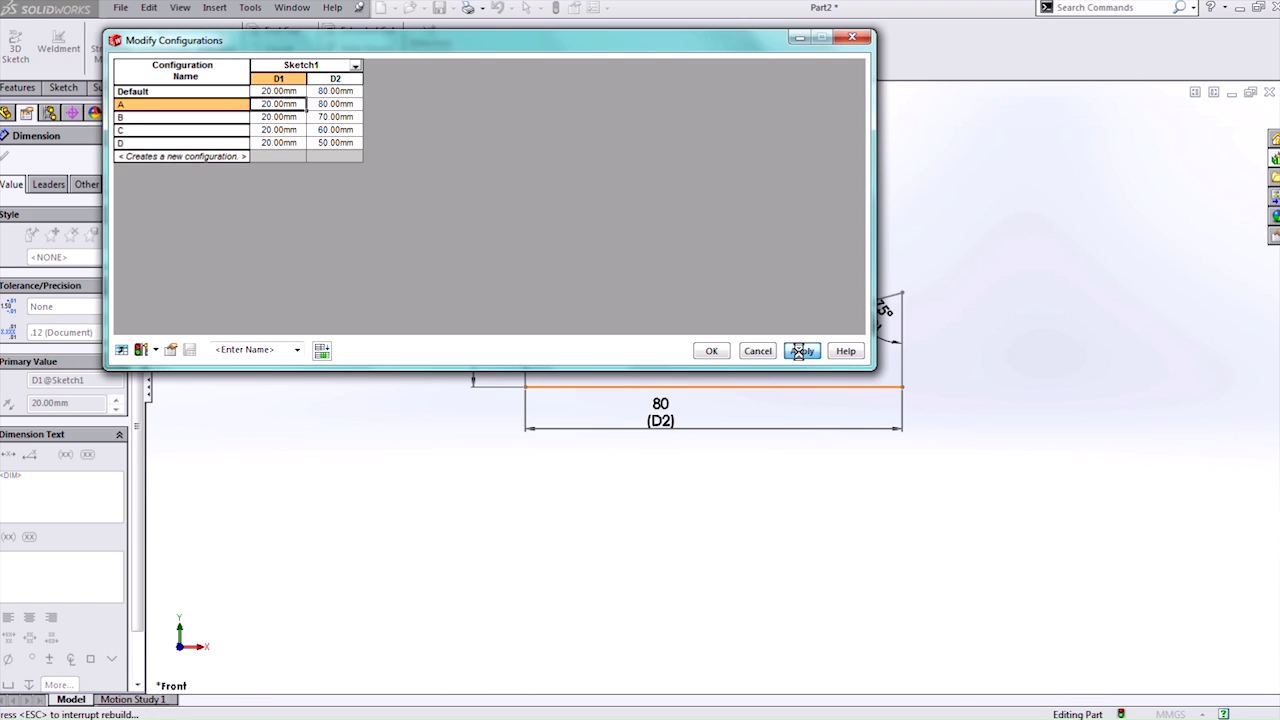
Step: Accept the configuration table and activate configuration A from the part's configuration list
click(706, 350)
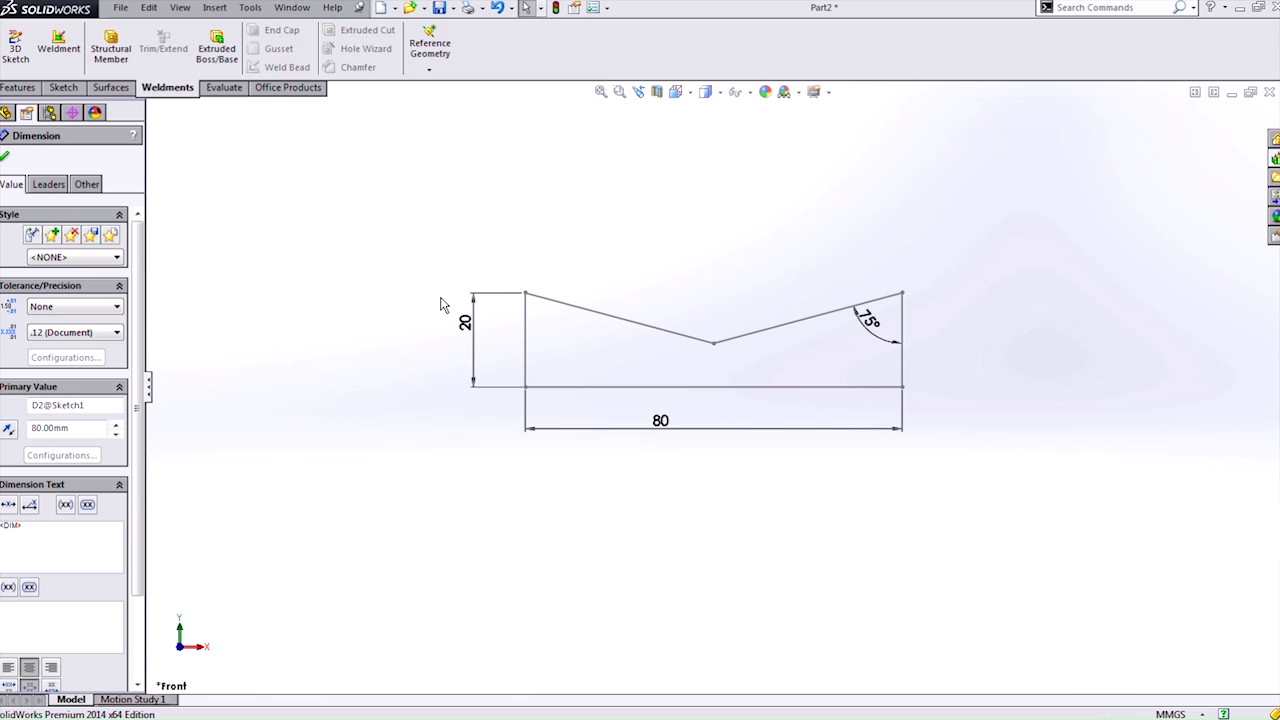
click(49, 113)
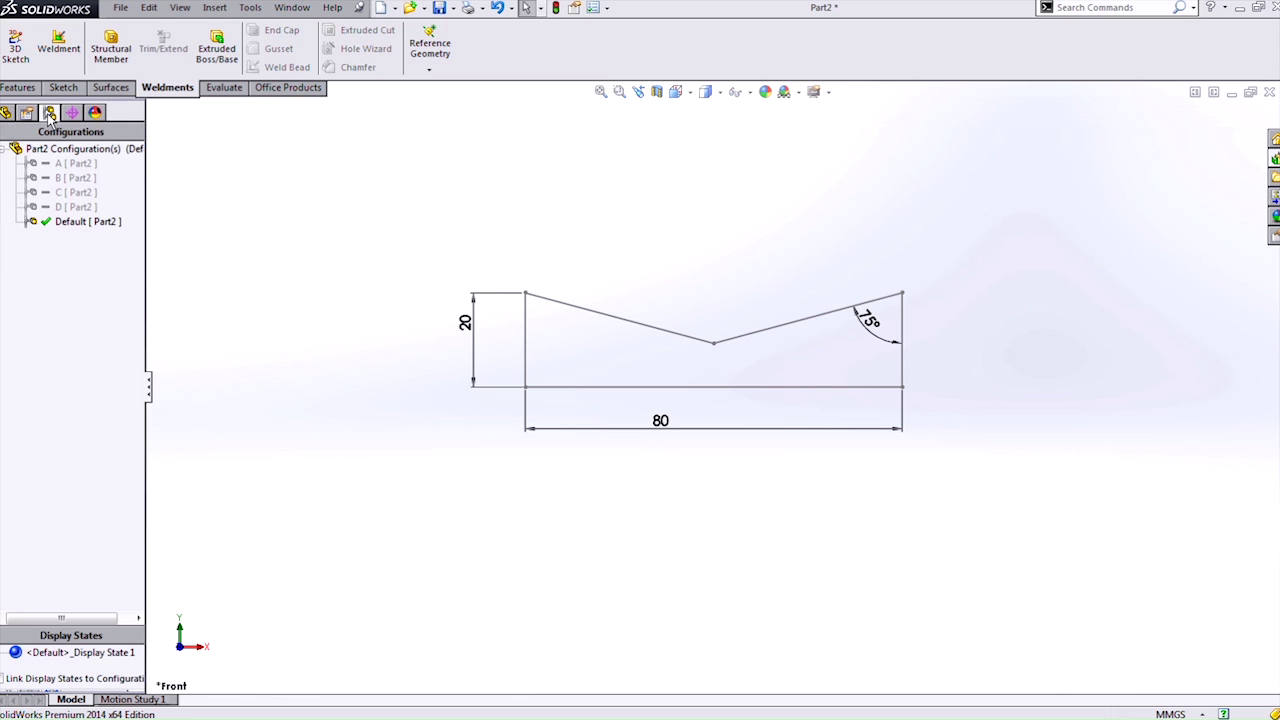
click(70, 166)
click(72, 178)
click(74, 192)
click(76, 206)
click(78, 177)
double_click(78, 163)
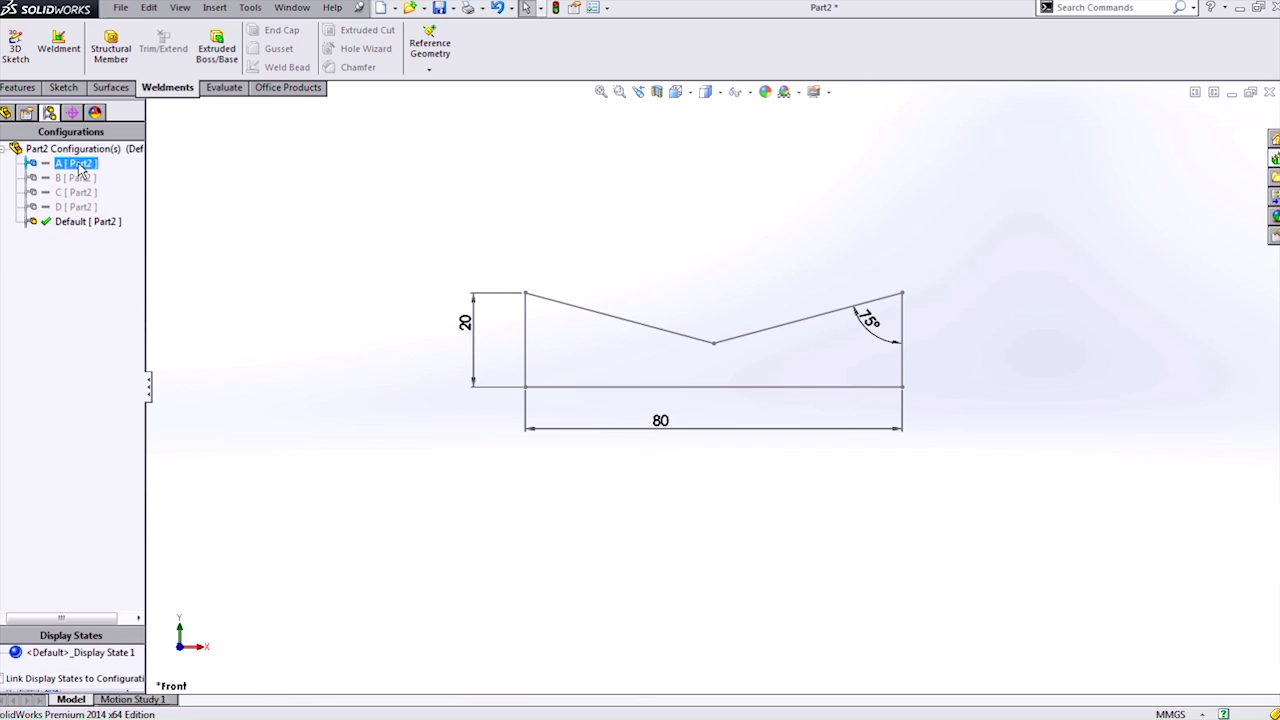
Step: Activate configurations B, C and D one after another to check the profile in each
click(74, 192)
click(72, 178)
double_click(72, 178)
click(74, 192)
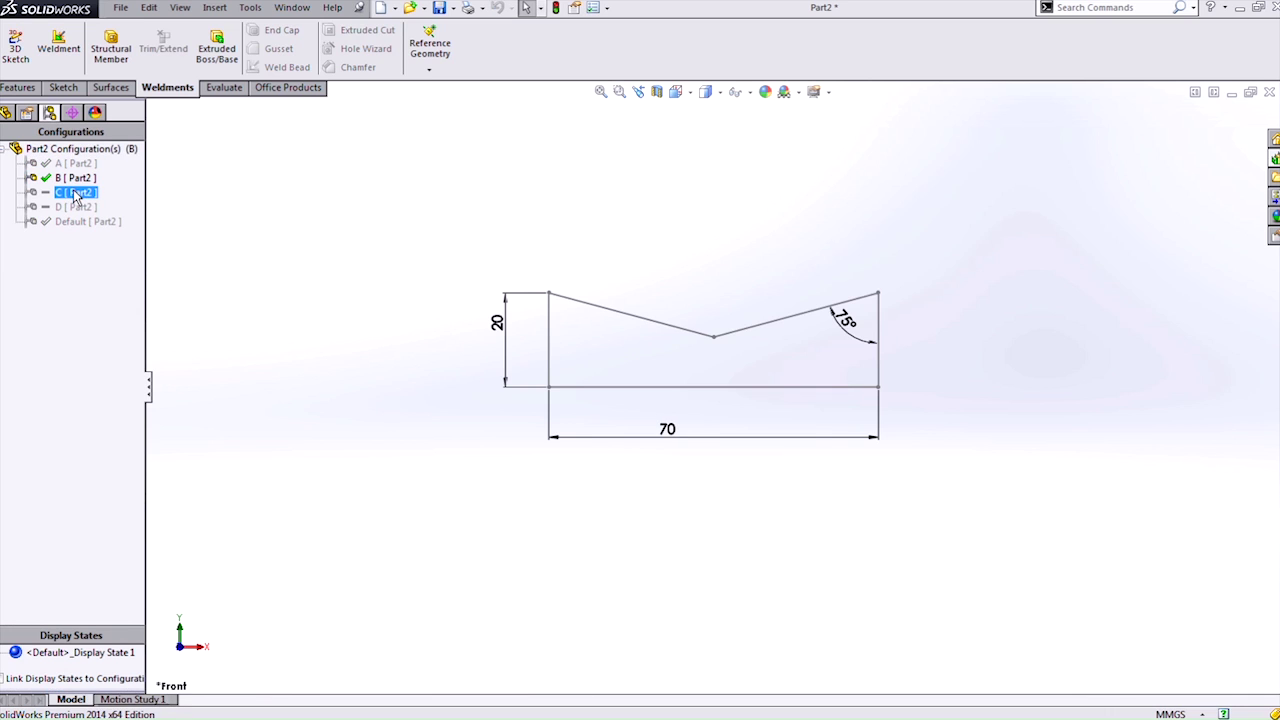
double_click(74, 192)
click(78, 207)
double_click(78, 207)
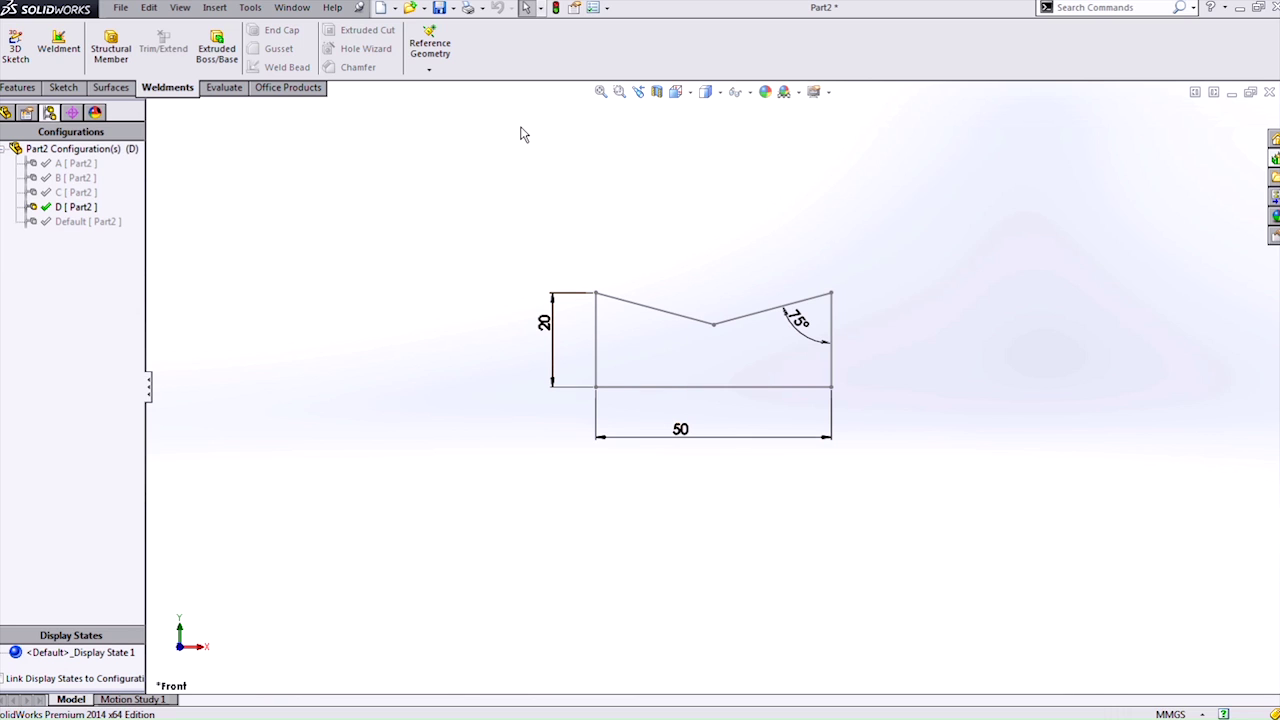
click(75, 163)
Step: Select the profile sketch Sketch1 and start saving the part under a new name as a Lib Feat Part (*.sldlfp)
click(6, 112)
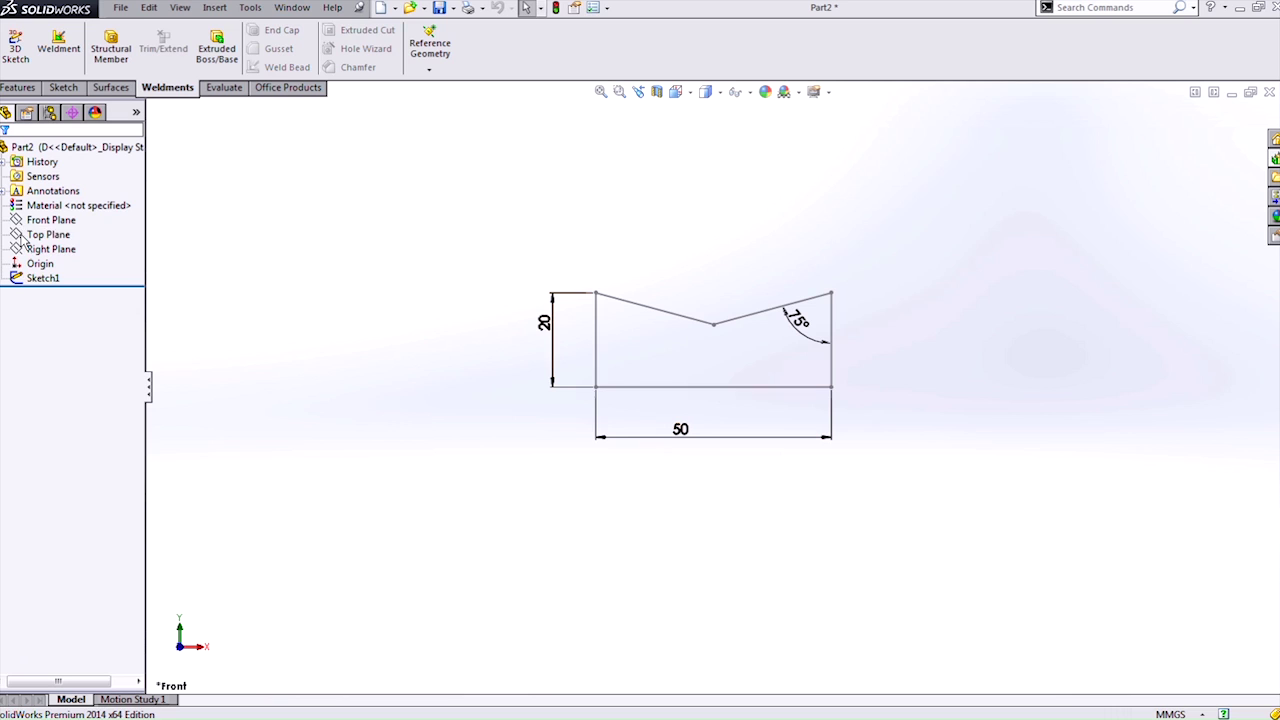
click(43, 278)
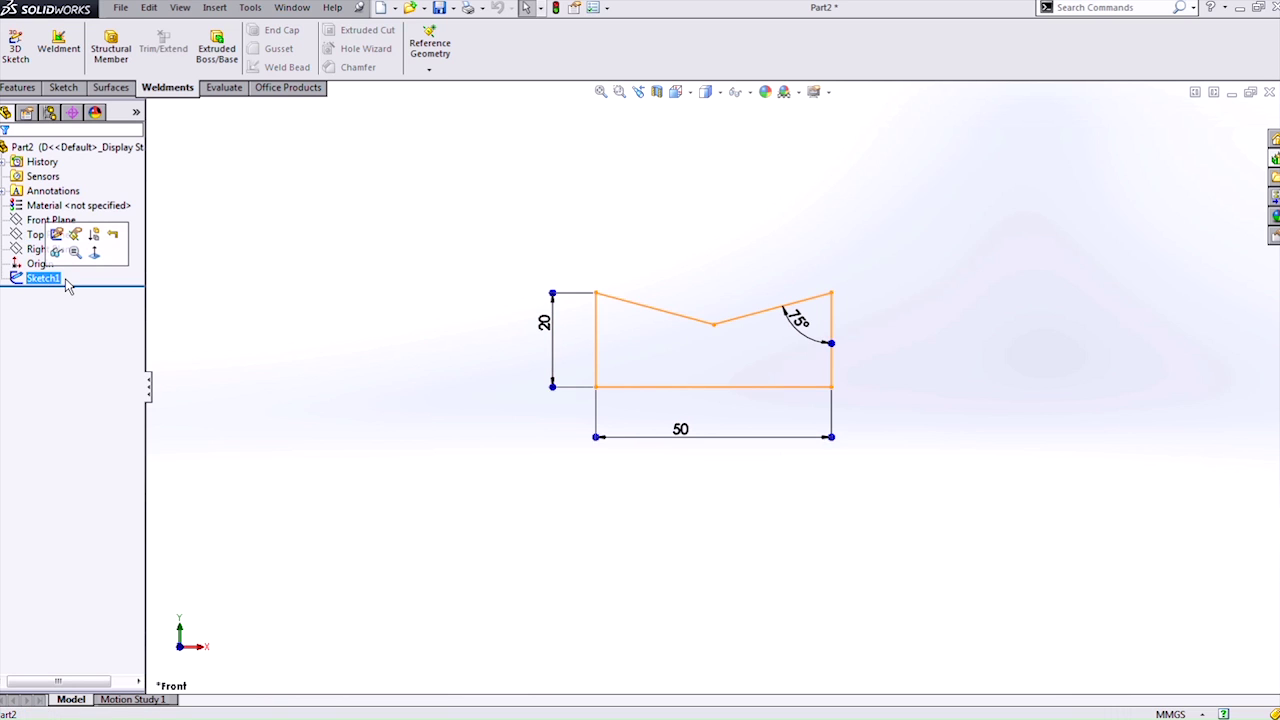
click(452, 7)
click(474, 43)
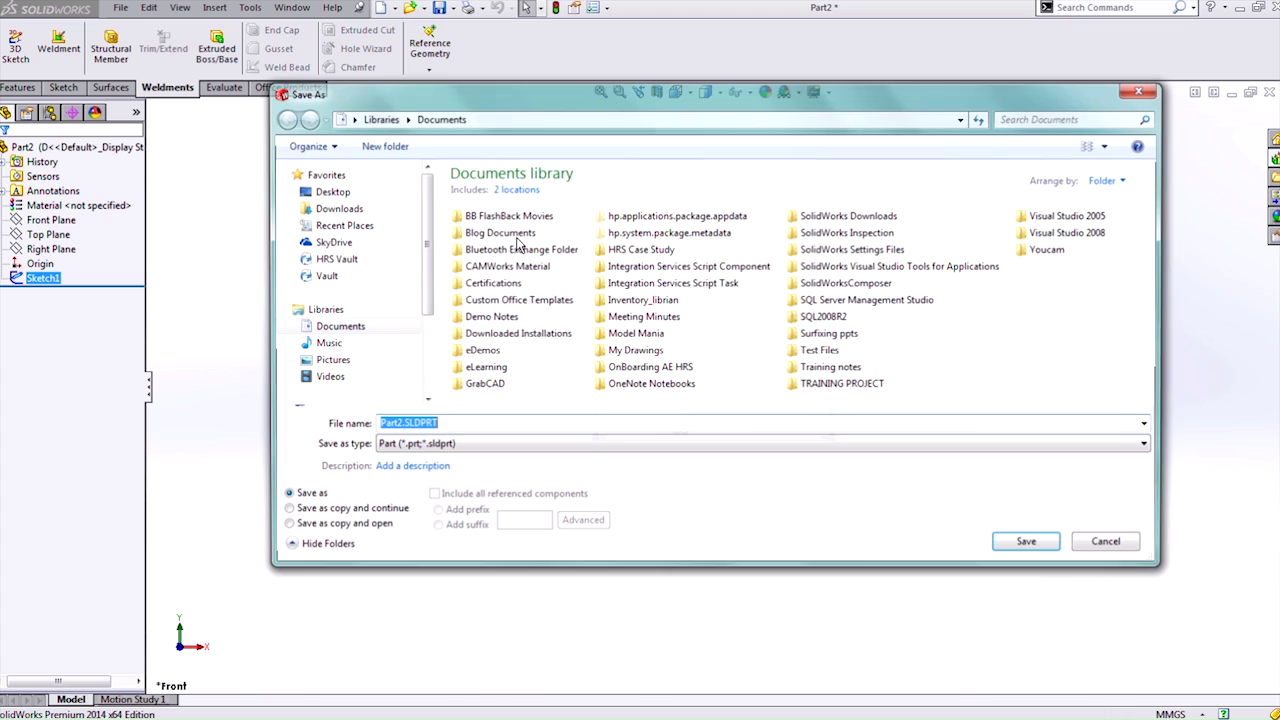
click(485, 446)
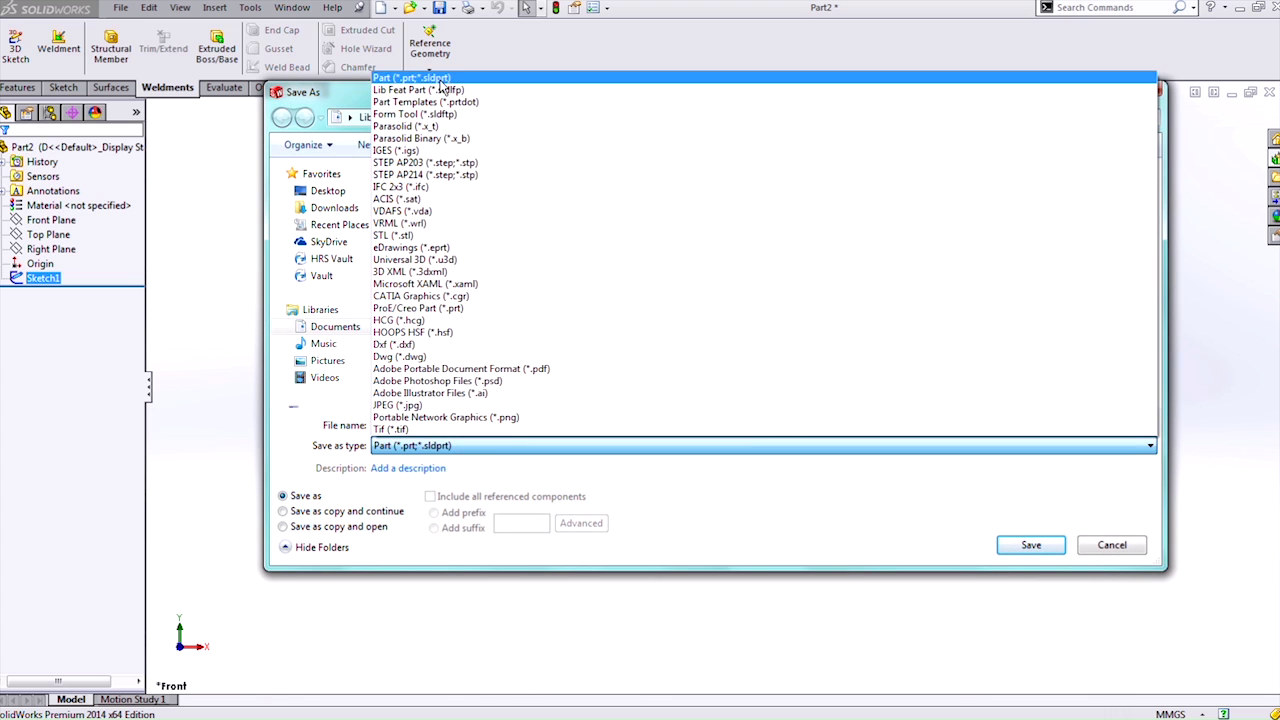
click(400, 91)
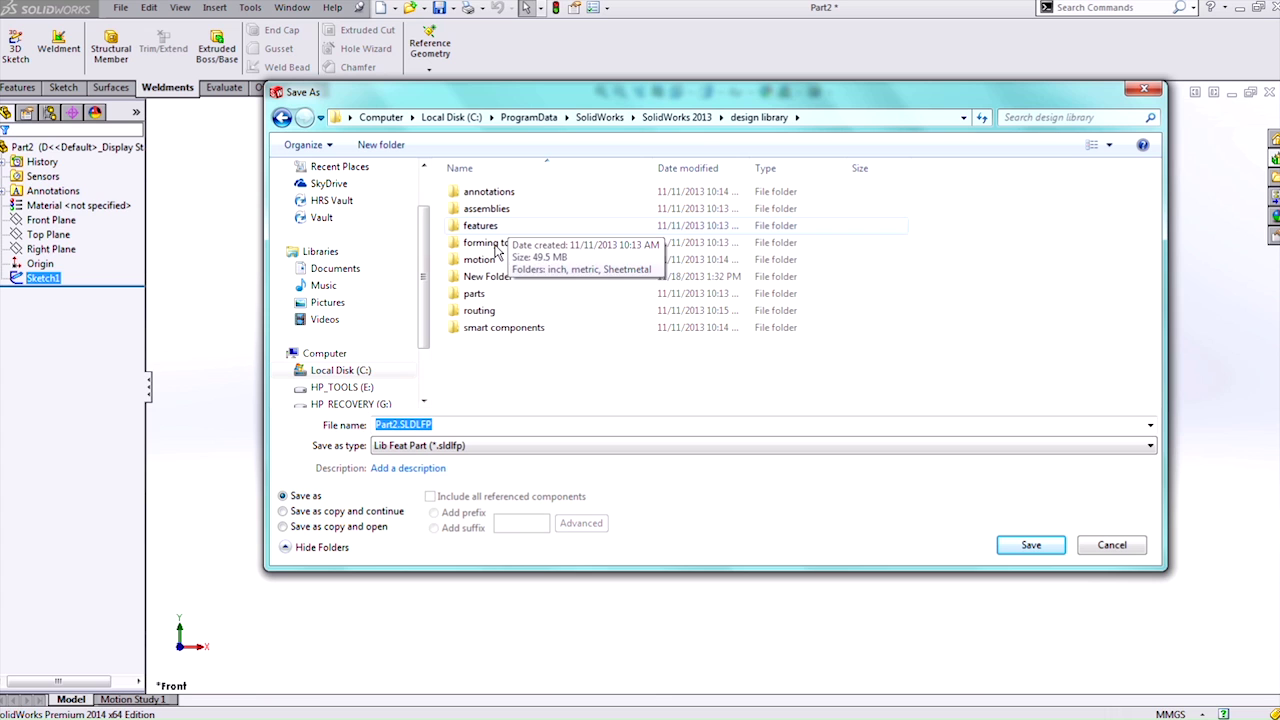
Step: Create a folder named HRS_Weldment Profiles on Local Disk (C:) and open it
click(312, 371)
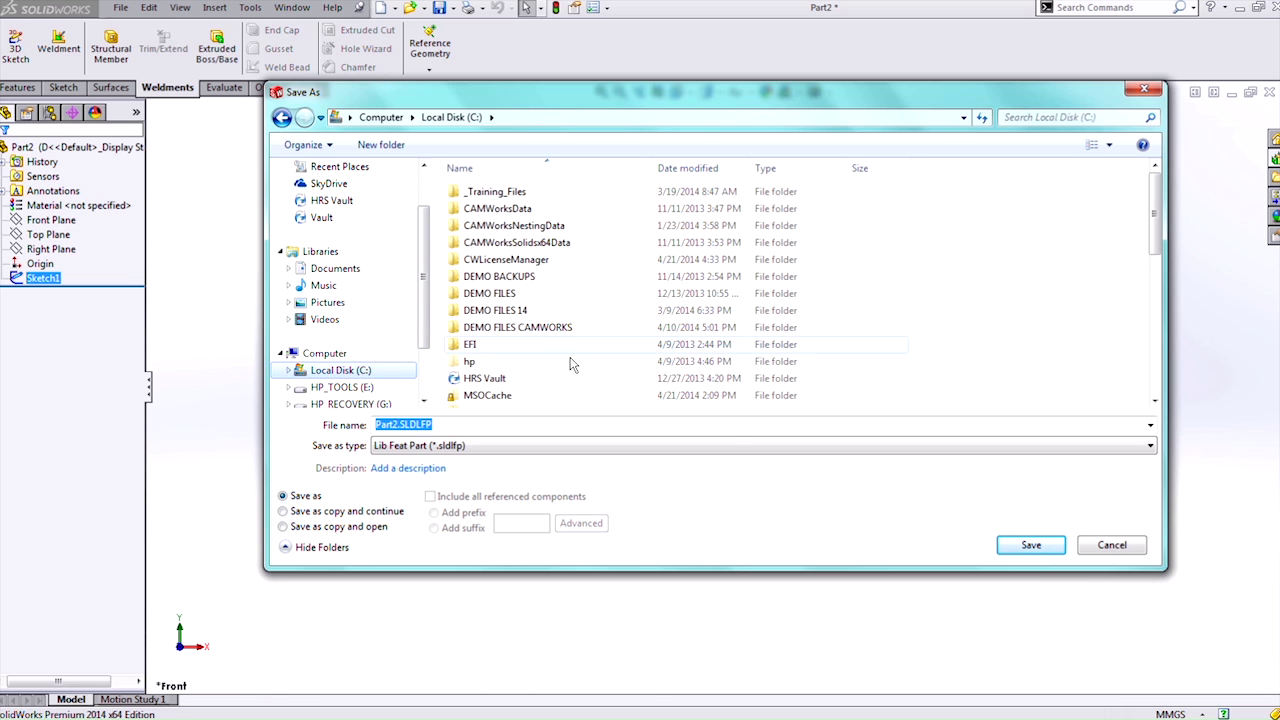
right_click(575, 360)
mouse_move(648, 535)
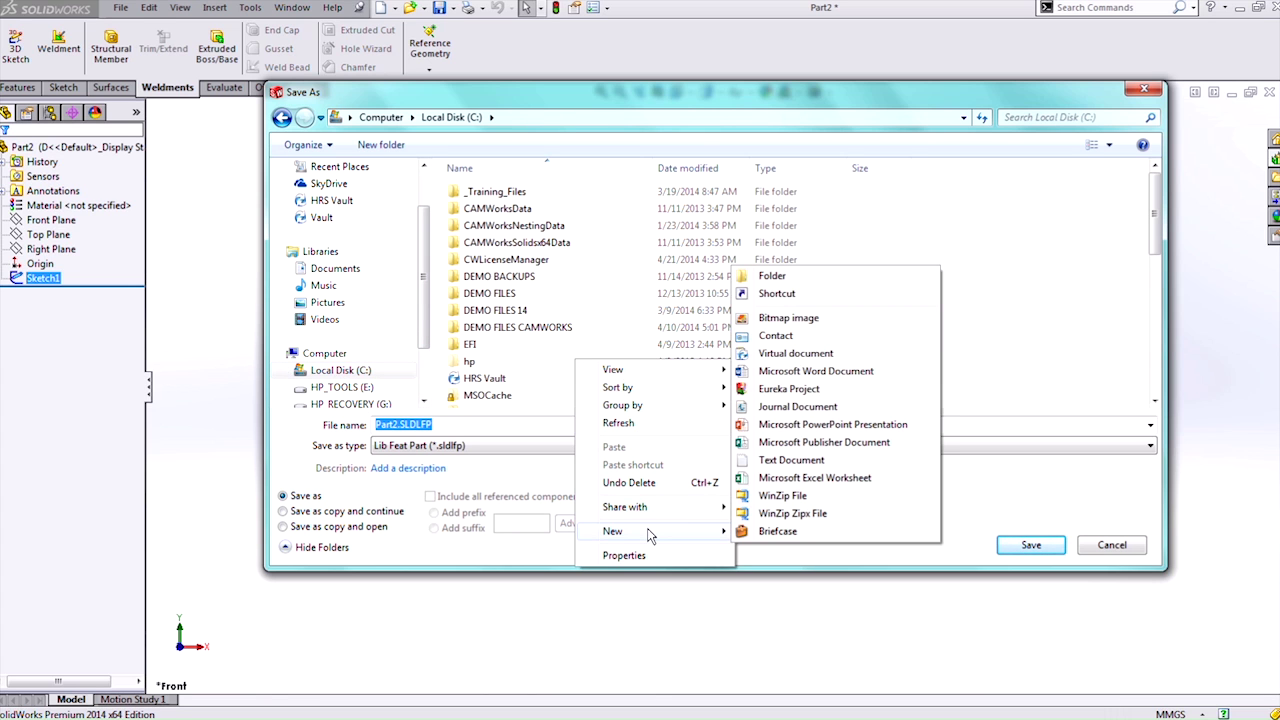
click(768, 277)
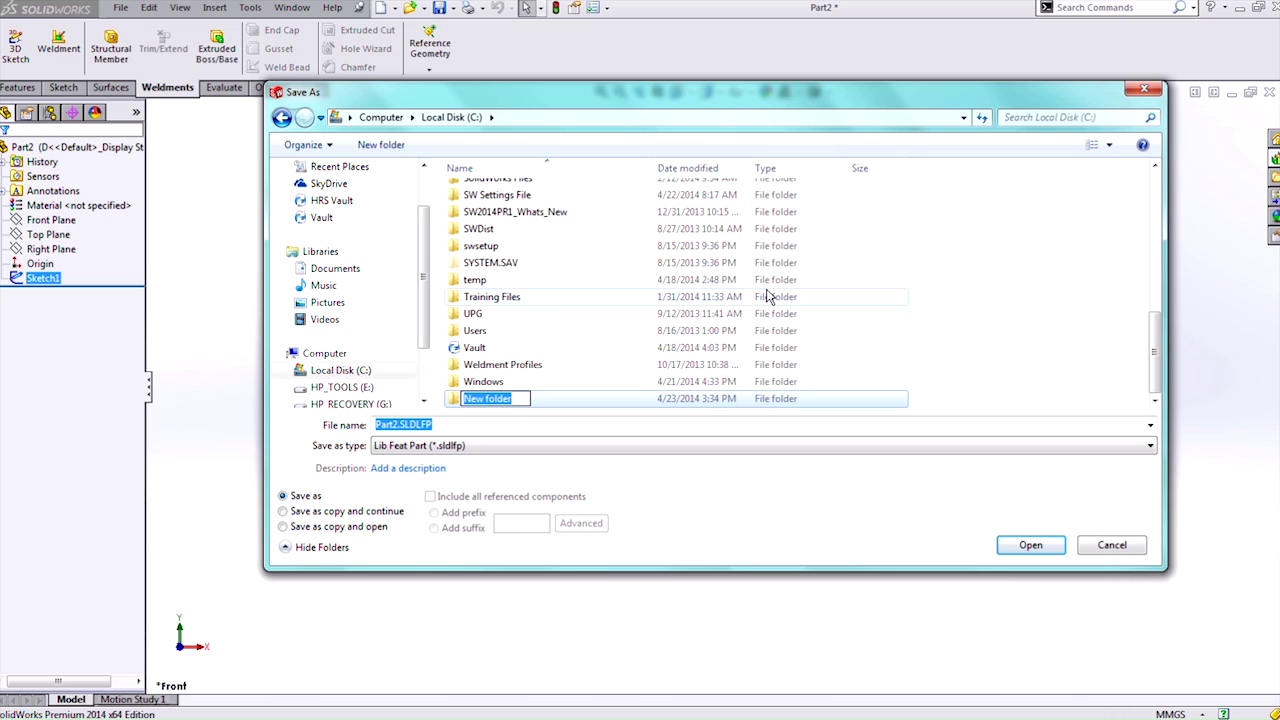
text(HRS)
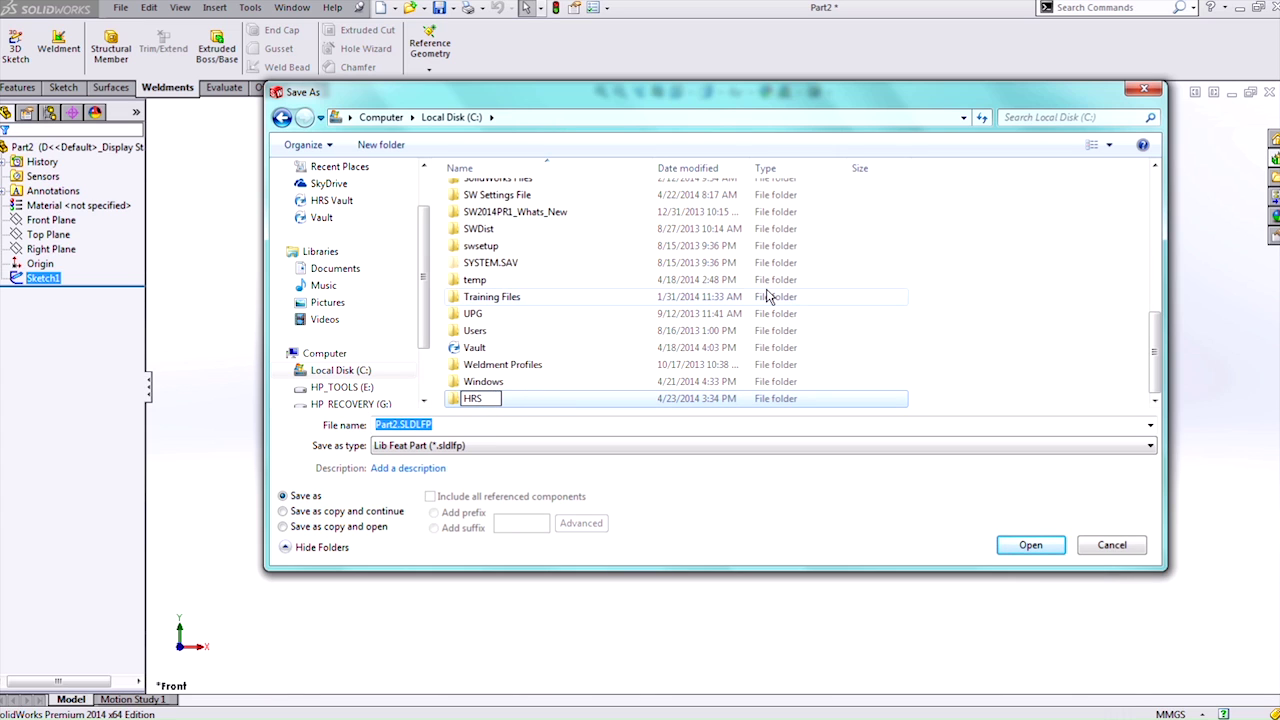
text(_Weldment Profiels)
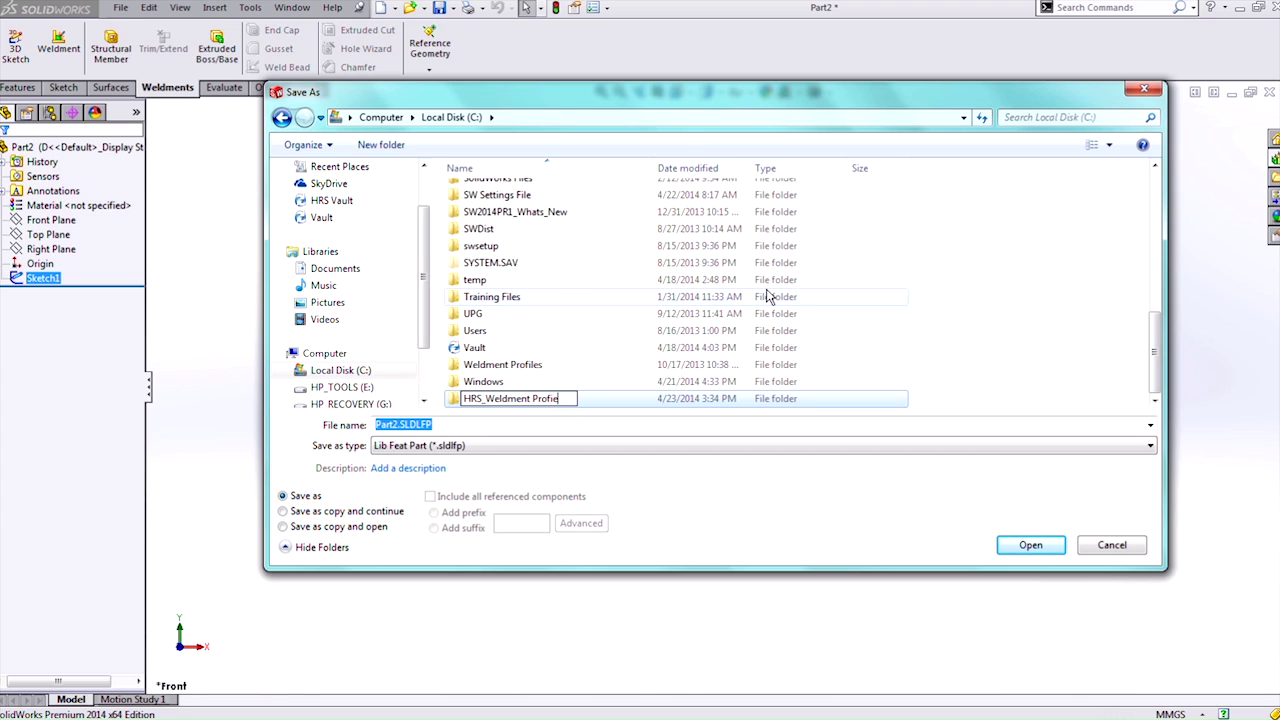
key(BackSpace)
text(les)
click(601, 303)
double_click(518, 399)
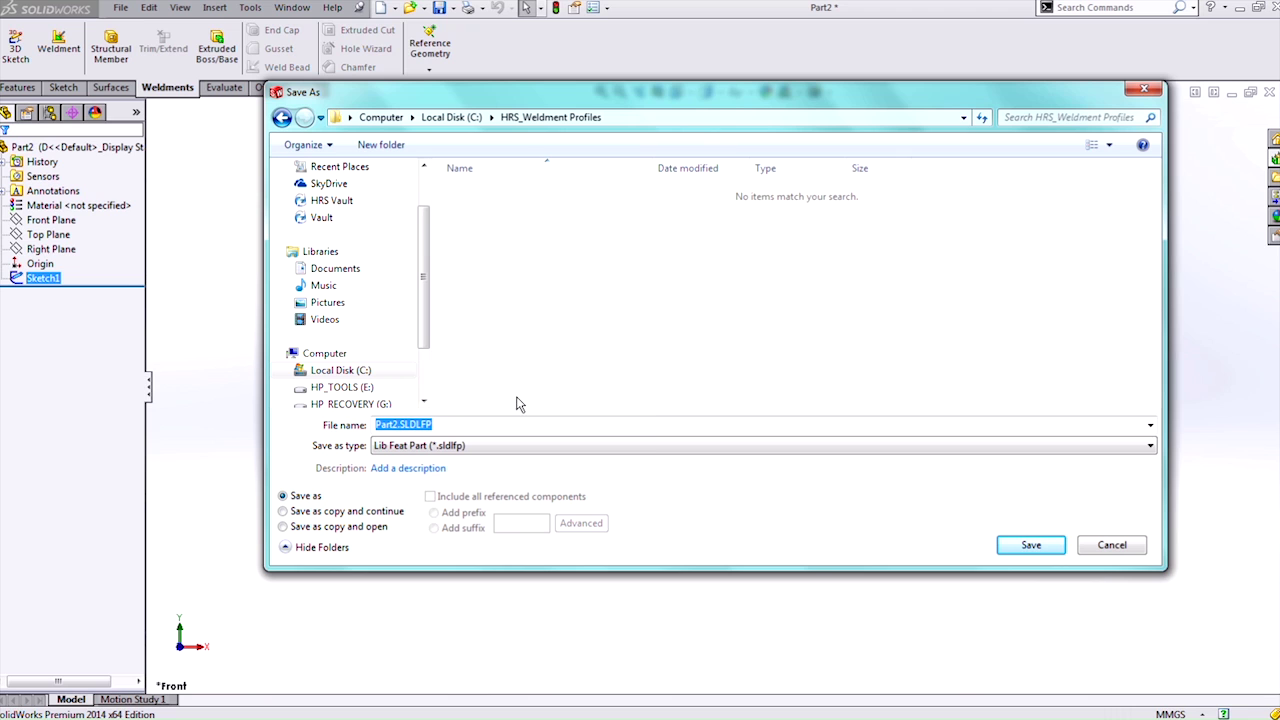
Step: Create a subfolder named ISO - Profiles inside HRS_Weldment Profiles and open it
right_click(493, 260)
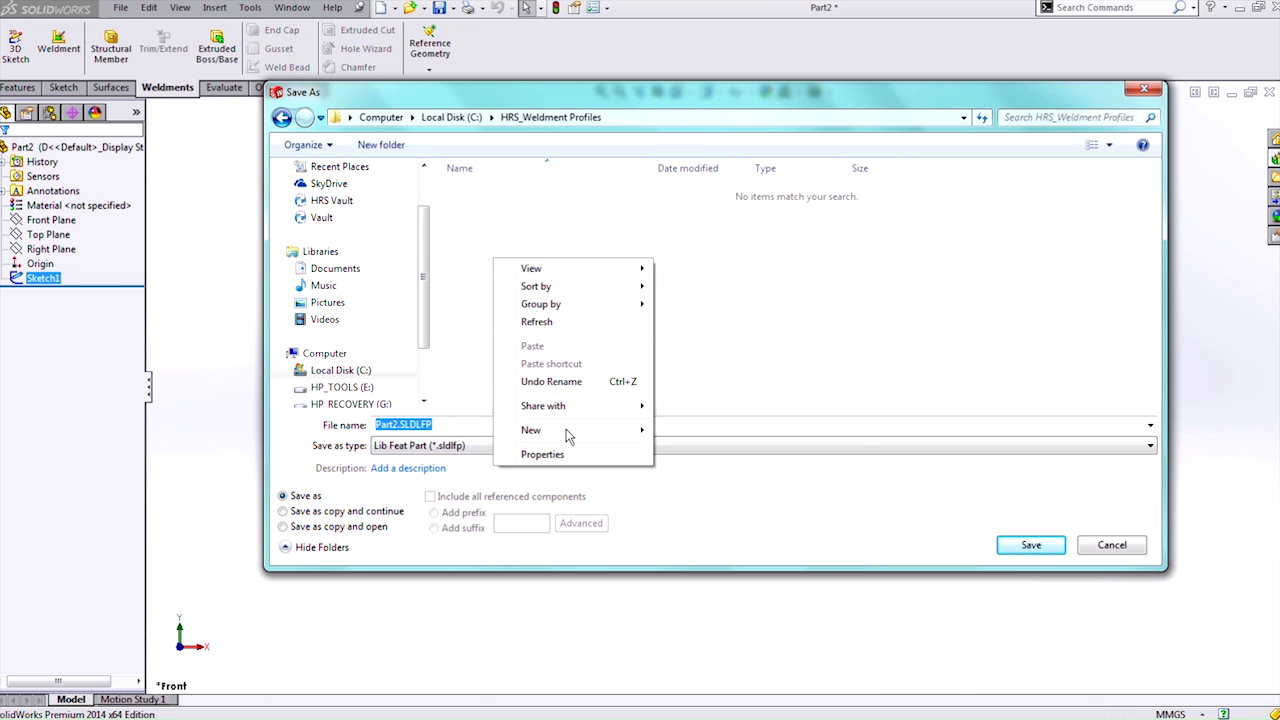
mouse_move(569, 430)
click(690, 430)
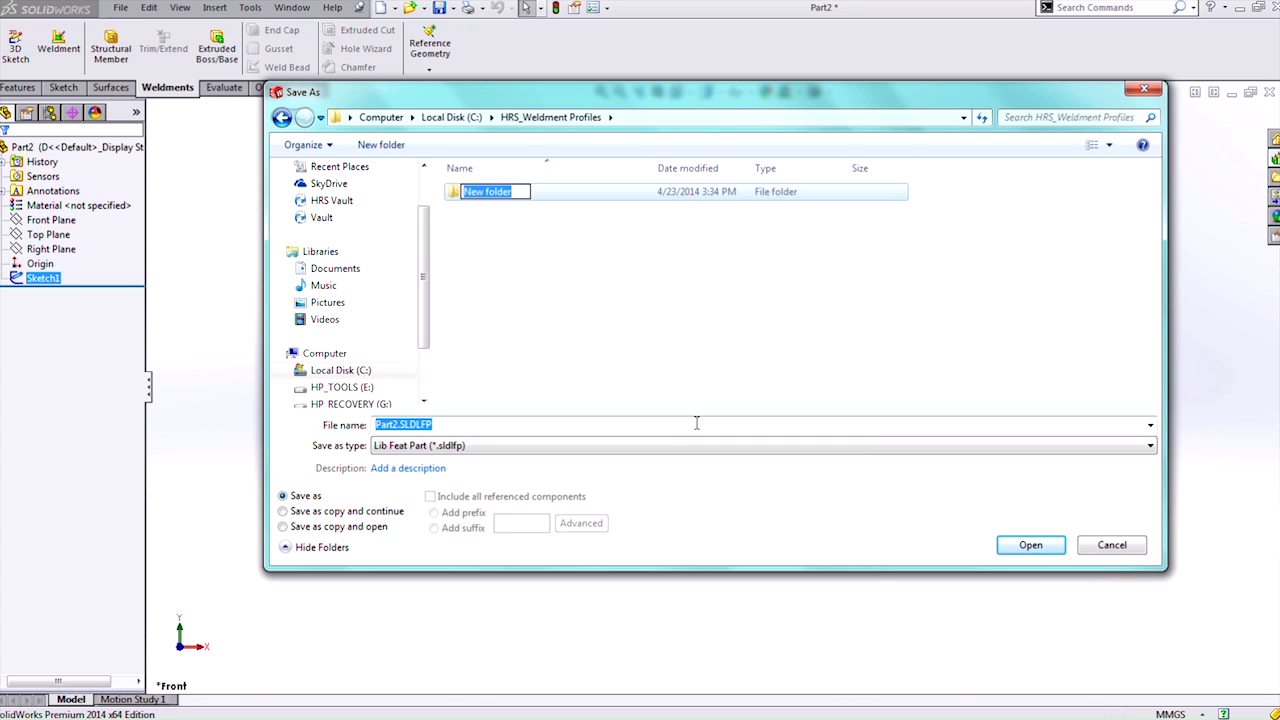
text(ISO - P)
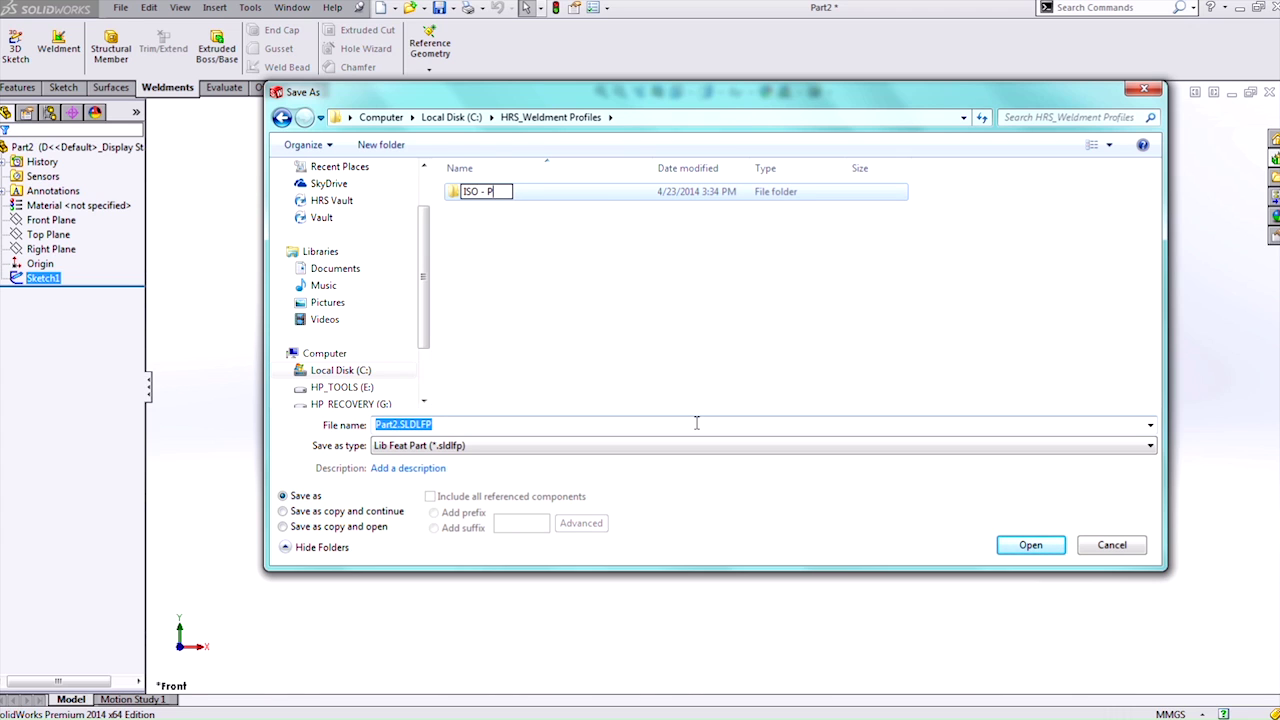
text(rofiles)
click(589, 273)
double_click(503, 195)
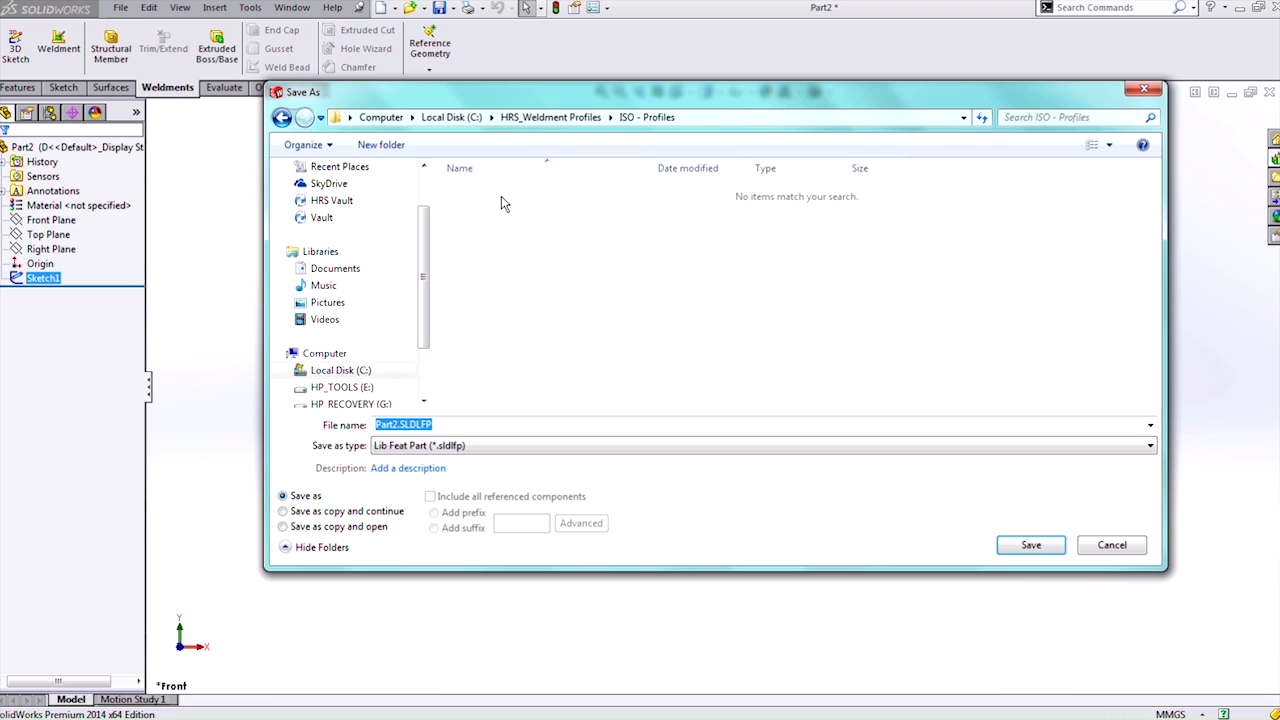
Step: Name the library feature part Custom and save it in the ISO - Profiles folder
click(399, 422)
key(BackSpace)
key(BackSpace)
key(BackSpace)
key(BackSpace)
key(BackSpace)
key(BackSpace)
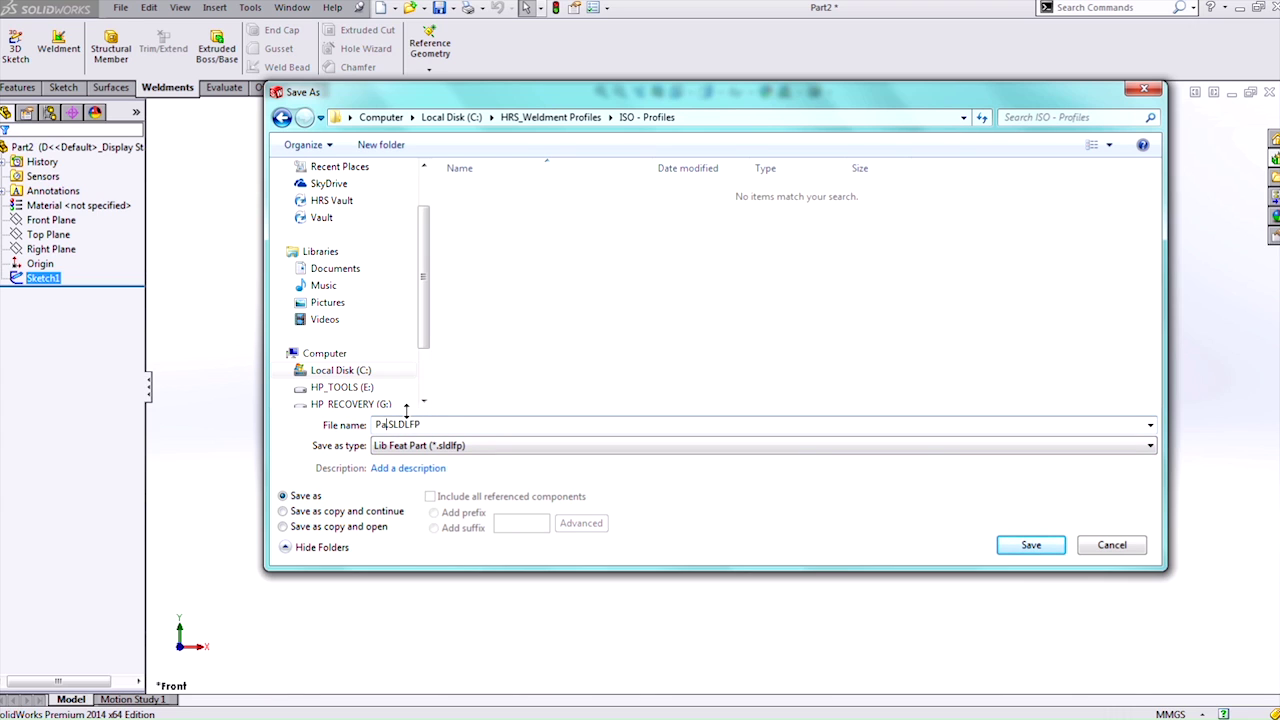
text(Custom)
click(1018, 546)
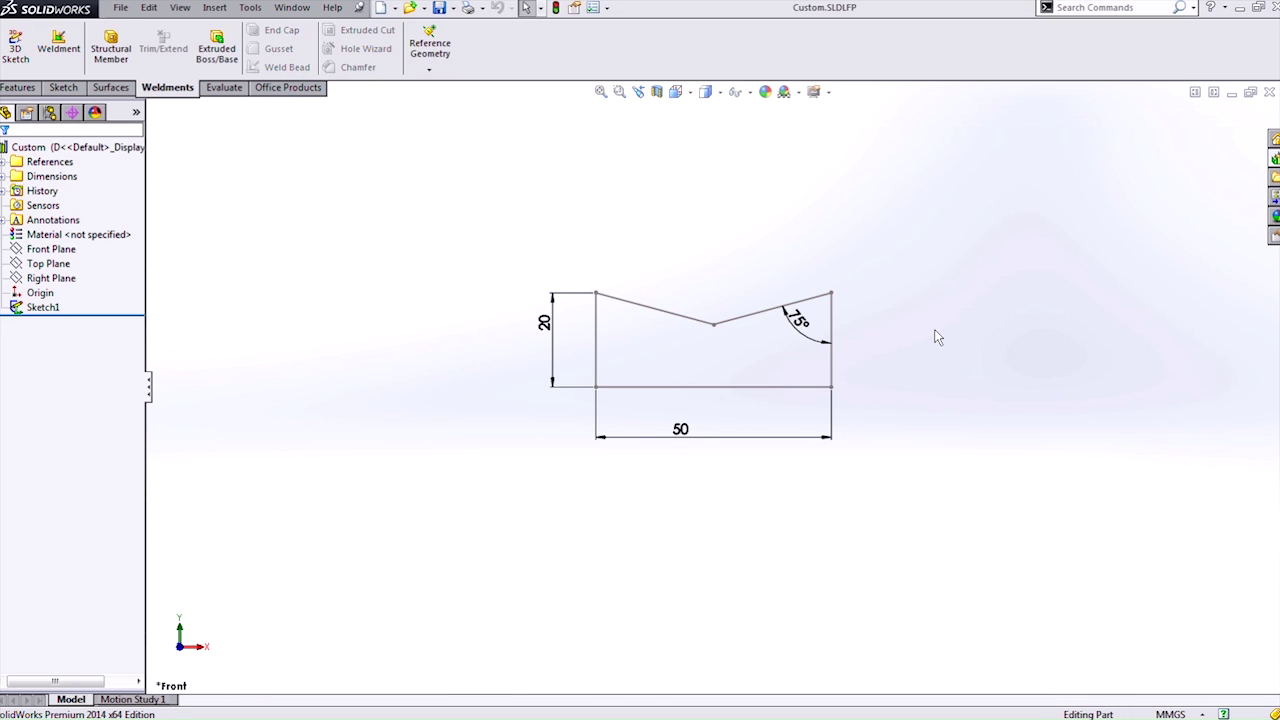
Step: Switch to Part1 with the parallelogram sketch, check which standards the Structural Member command offers, and cancel the command
key(ctrl+Tab)
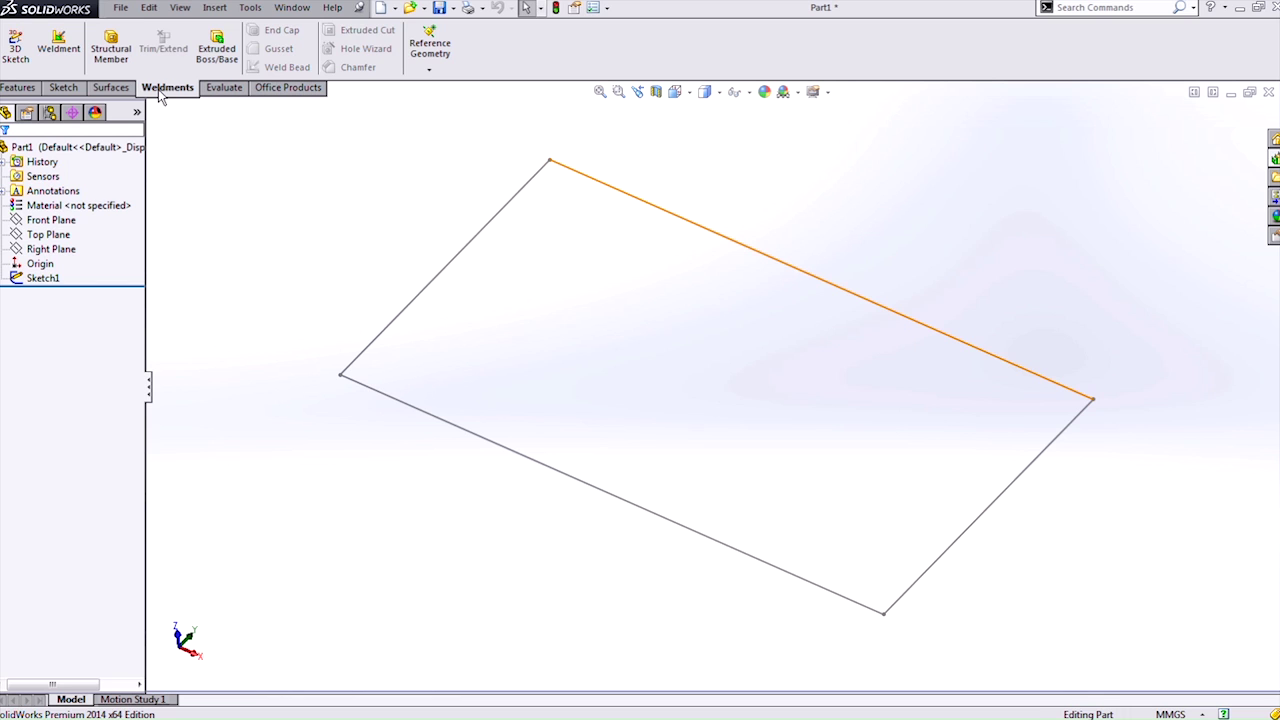
click(123, 63)
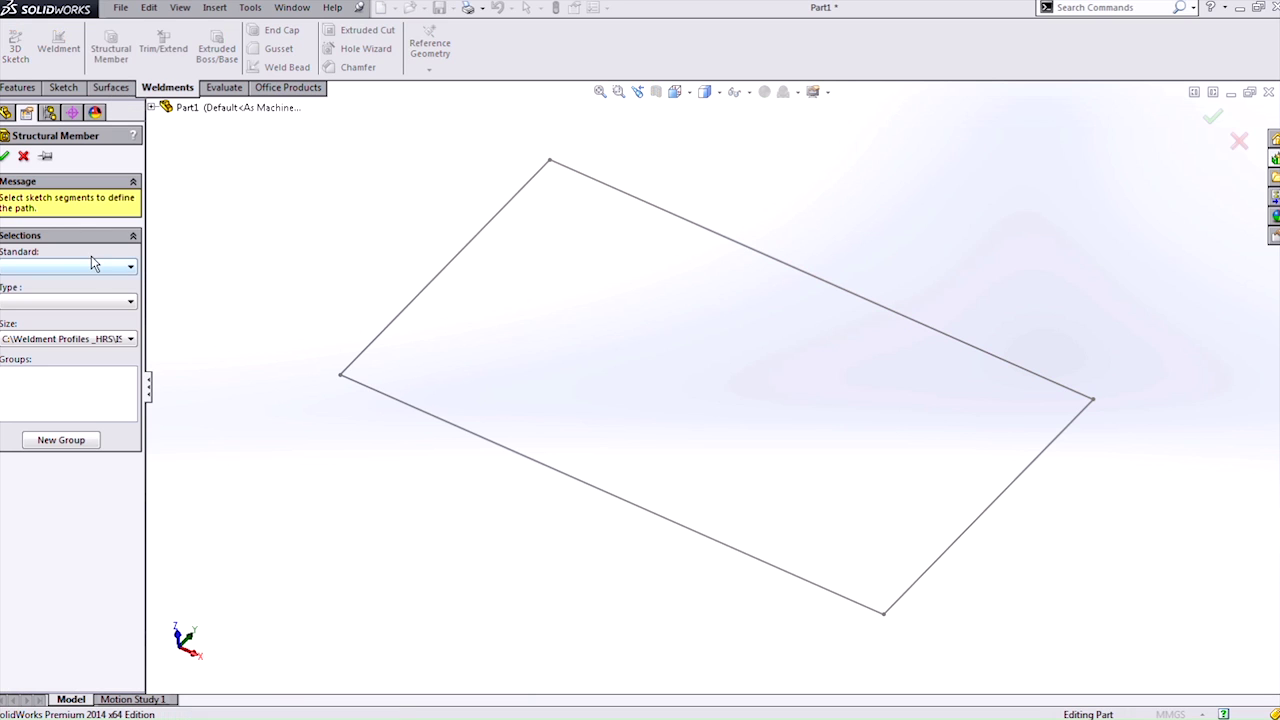
click(92, 267)
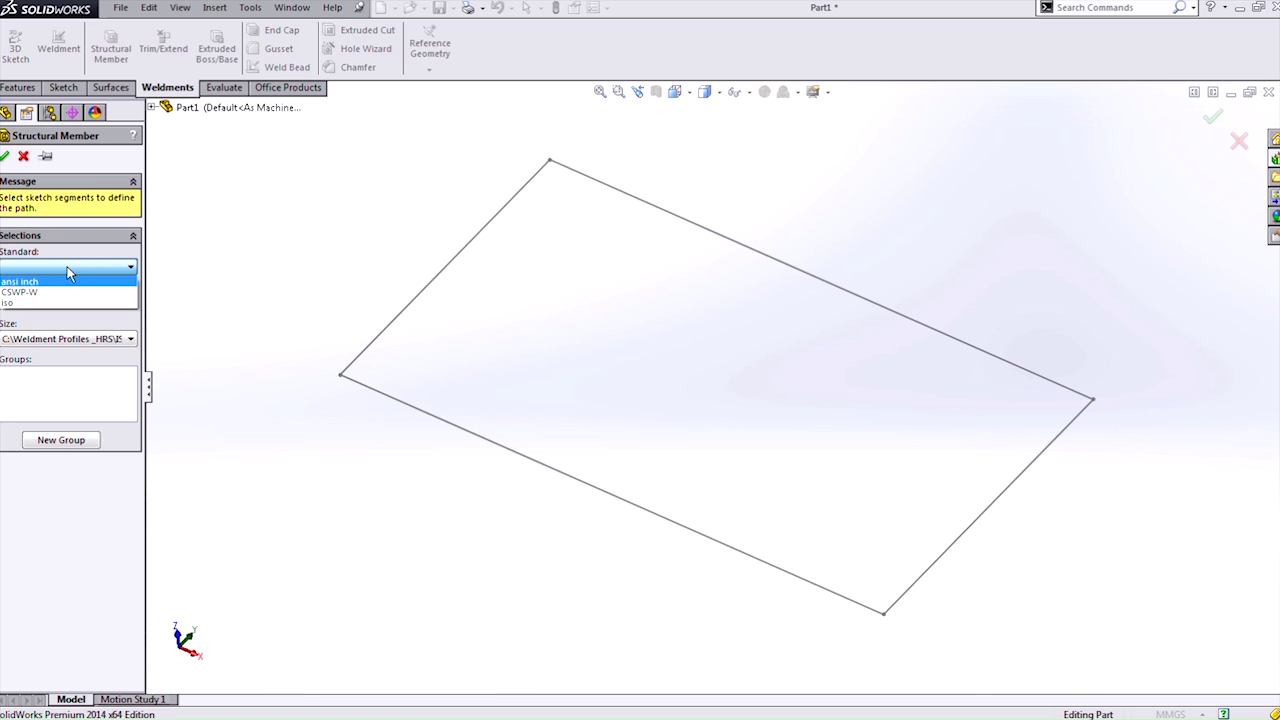
click(70, 303)
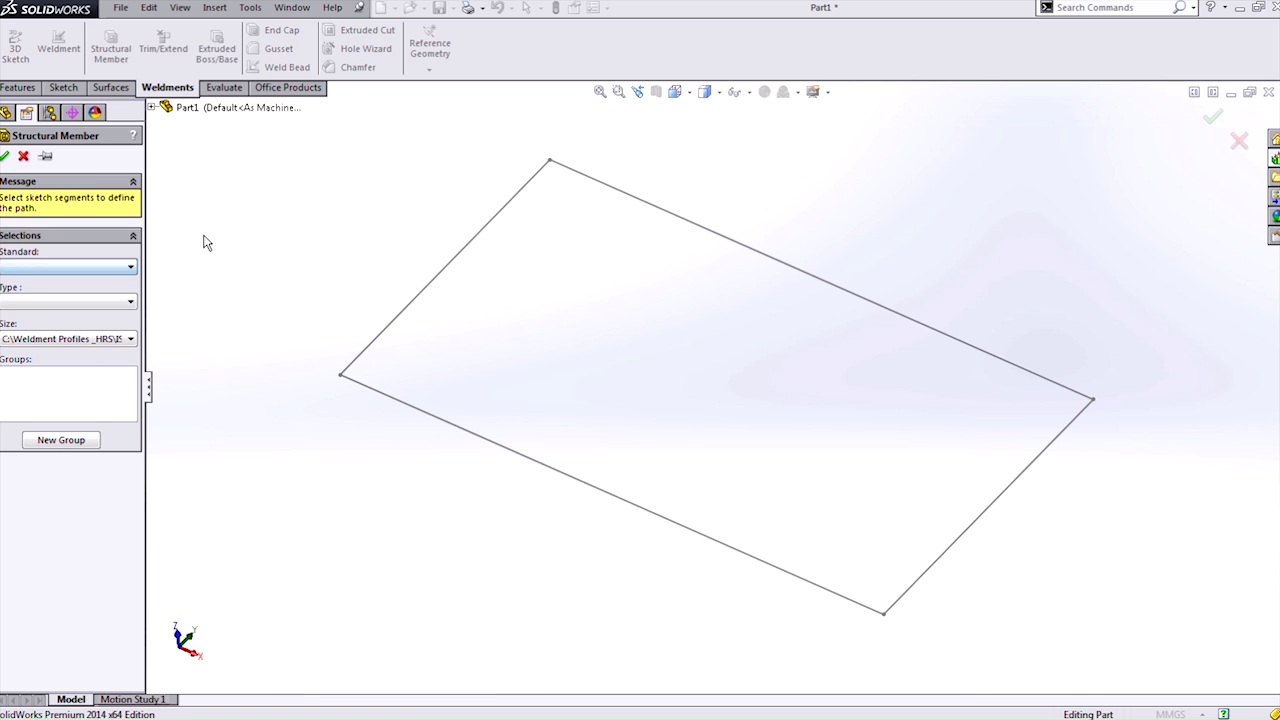
click(23, 156)
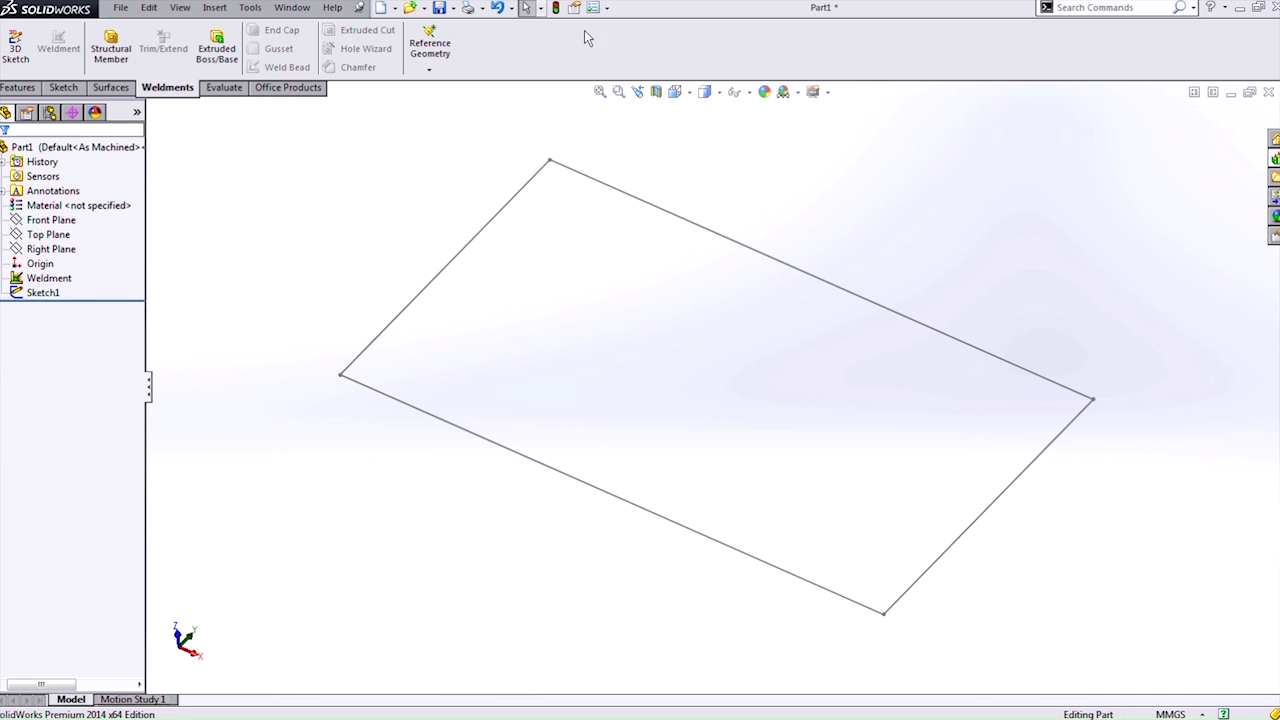
Step: Add the folder C:\HRS_Weldment Profiles to the Weldment Profiles file locations in the system options and accept the search path change
click(593, 8)
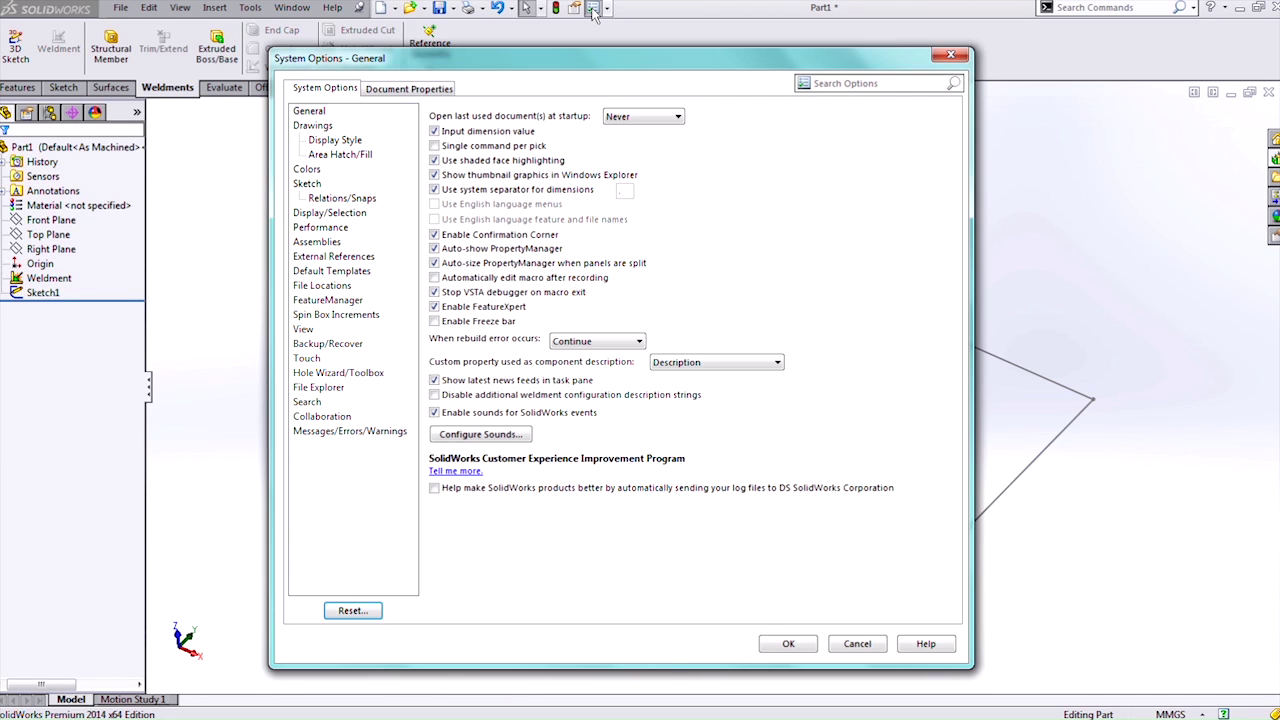
click(322, 286)
click(605, 130)
scroll(530, 290, down, 4)
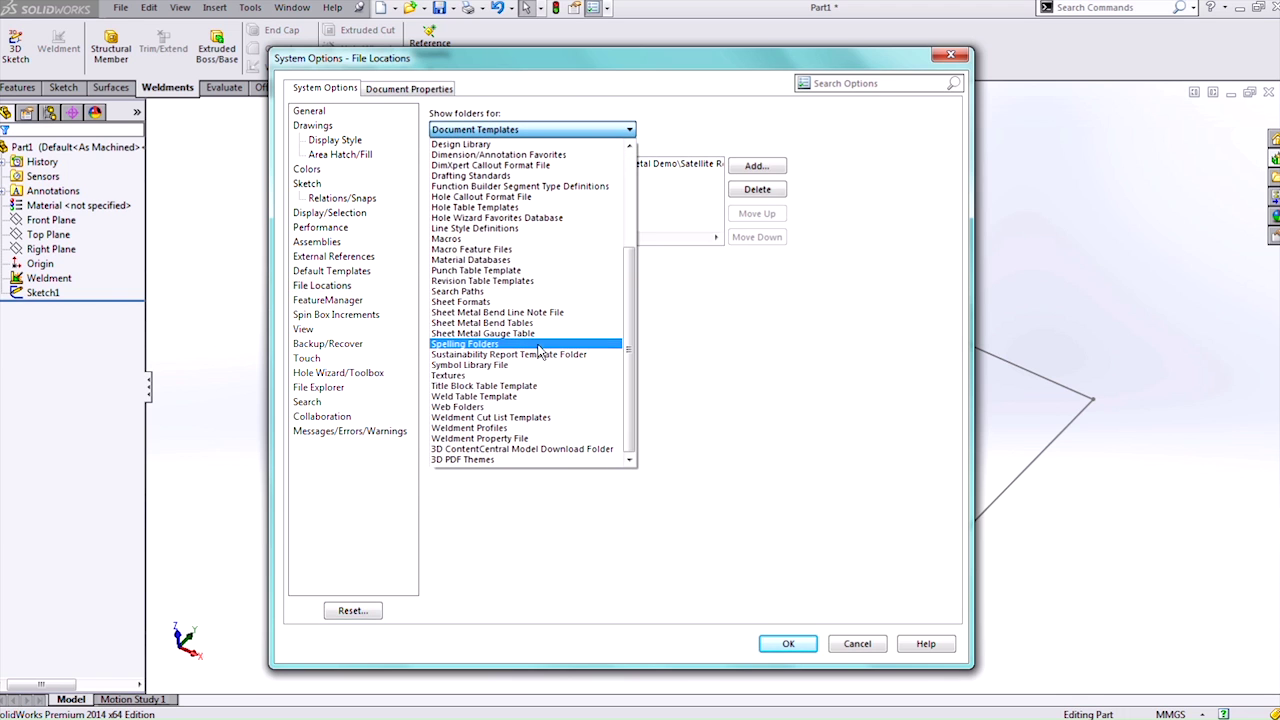
click(503, 429)
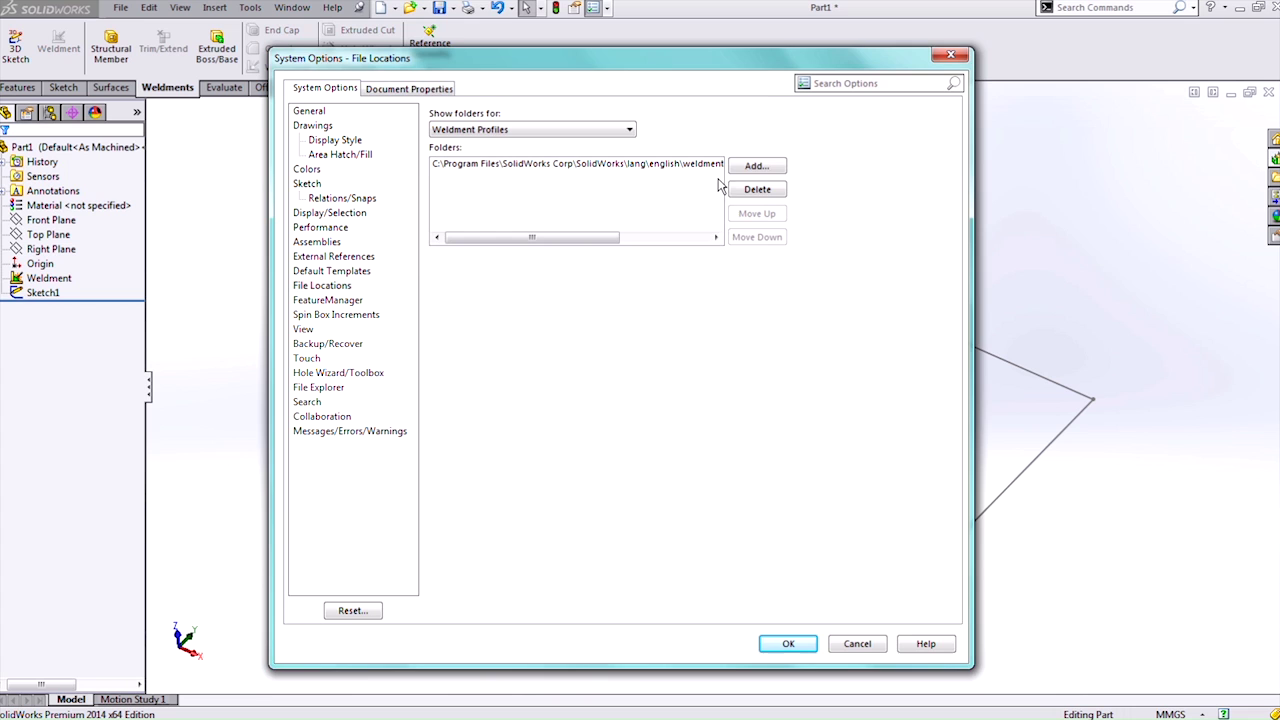
click(754, 167)
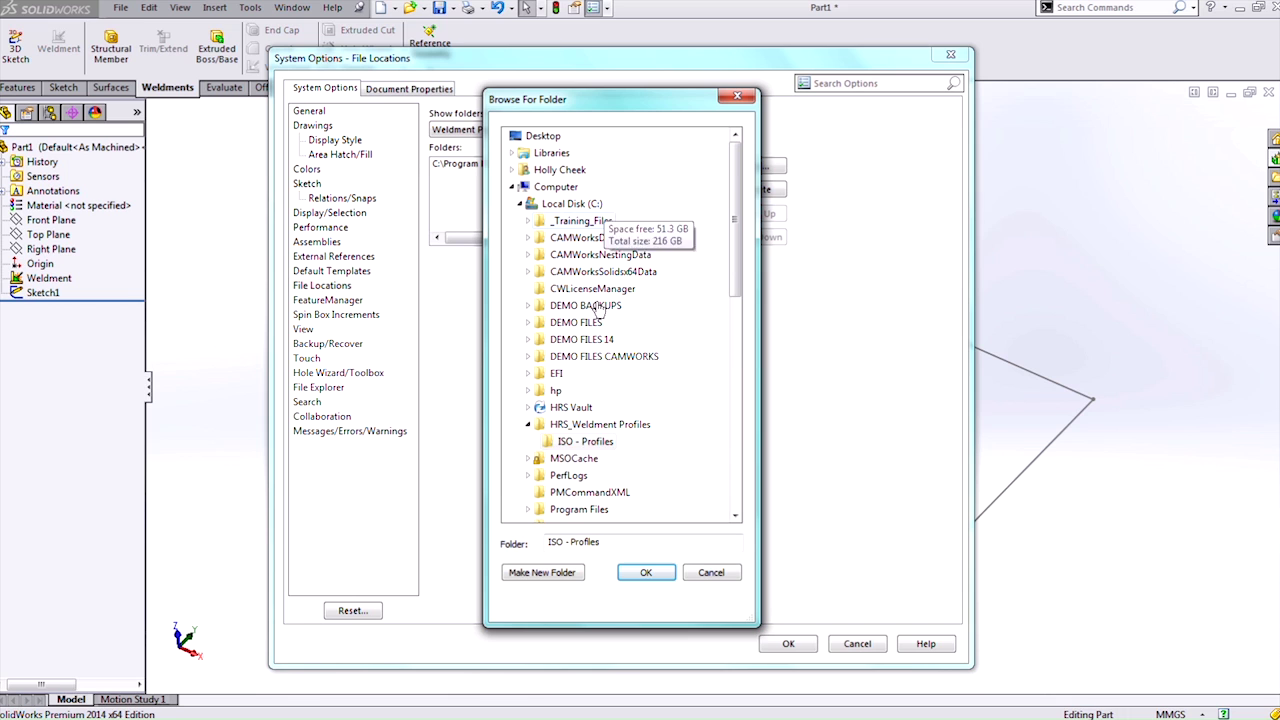
click(578, 426)
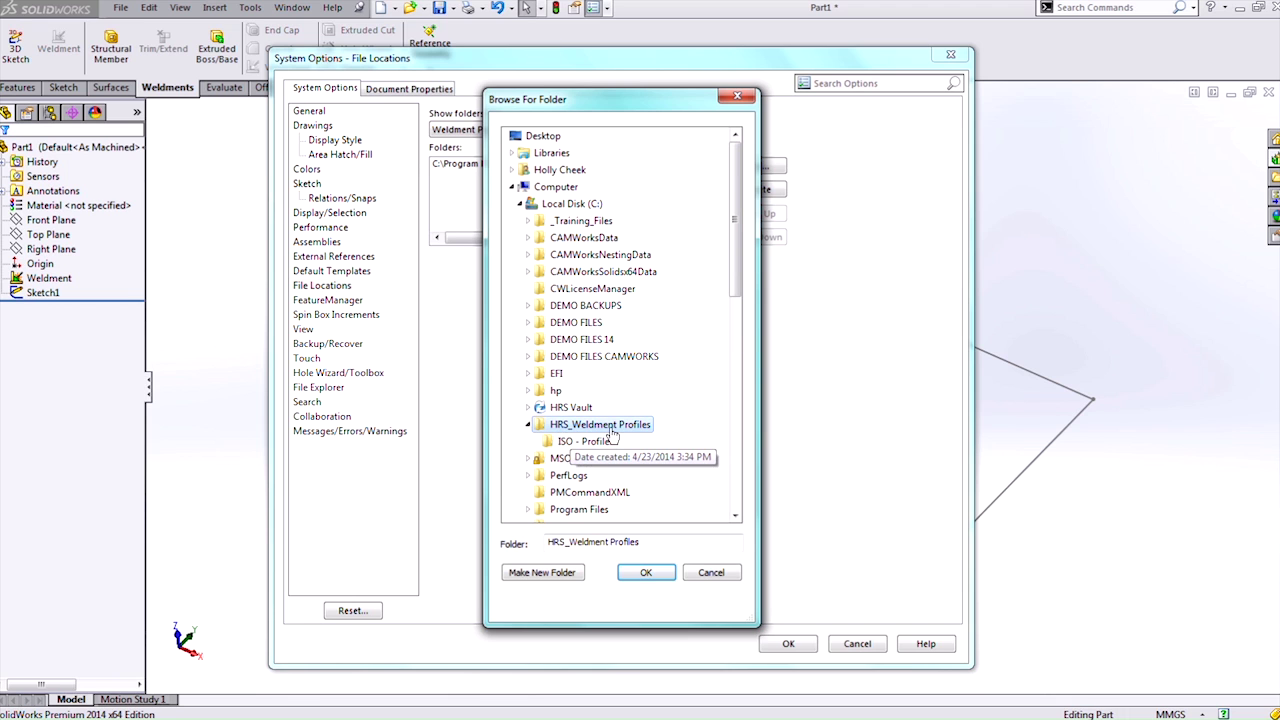
click(648, 572)
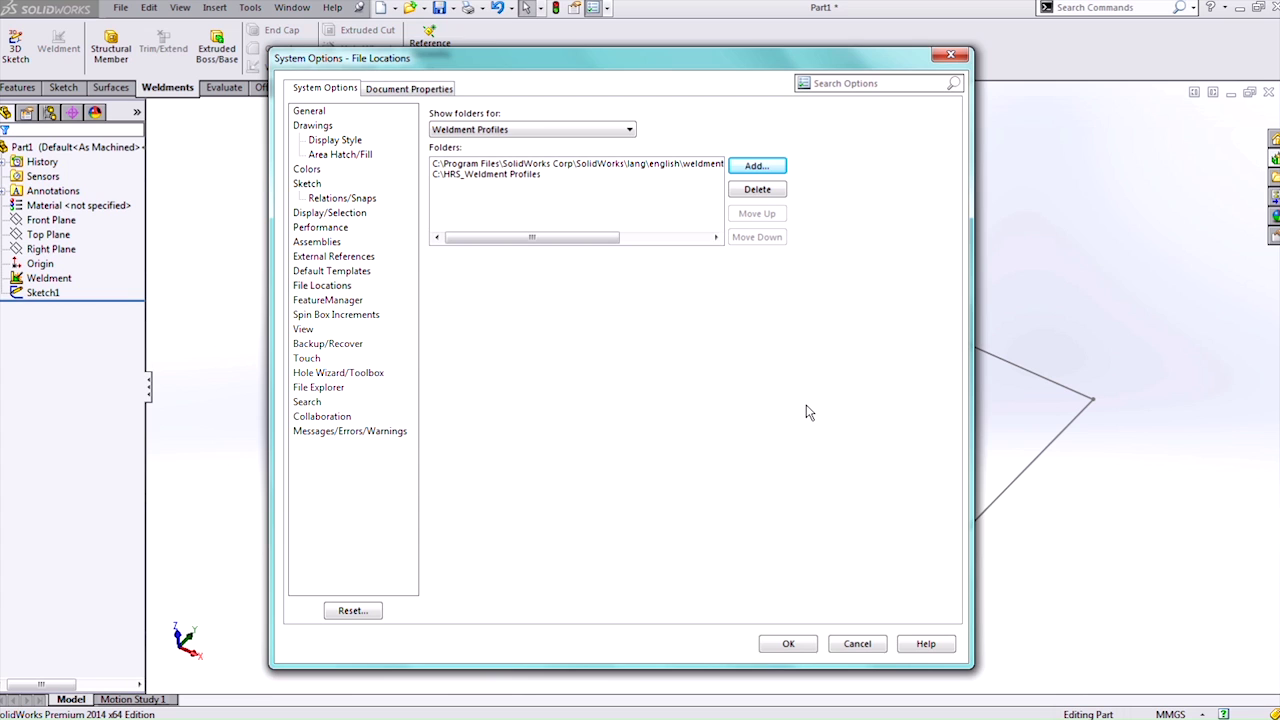
click(806, 643)
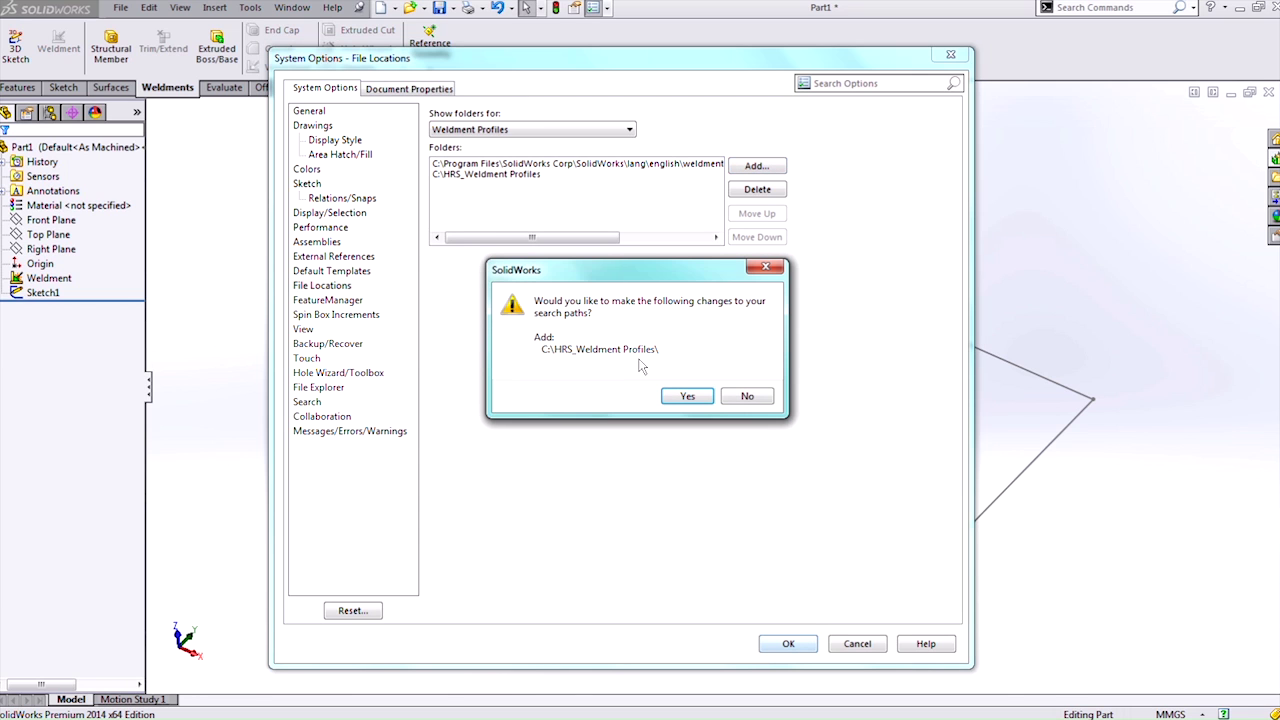
click(692, 399)
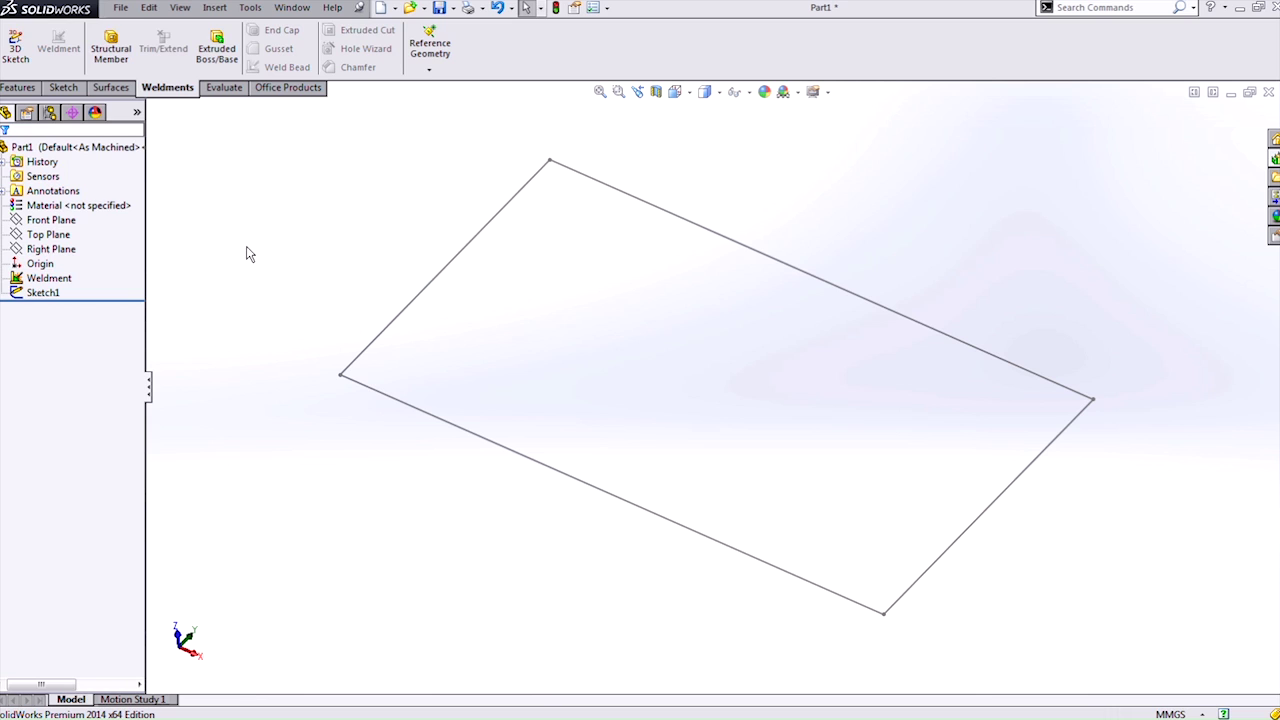
Step: Start a structural member with standard ISO - Profiles, type Custom - Configured and size B
click(113, 50)
click(86, 267)
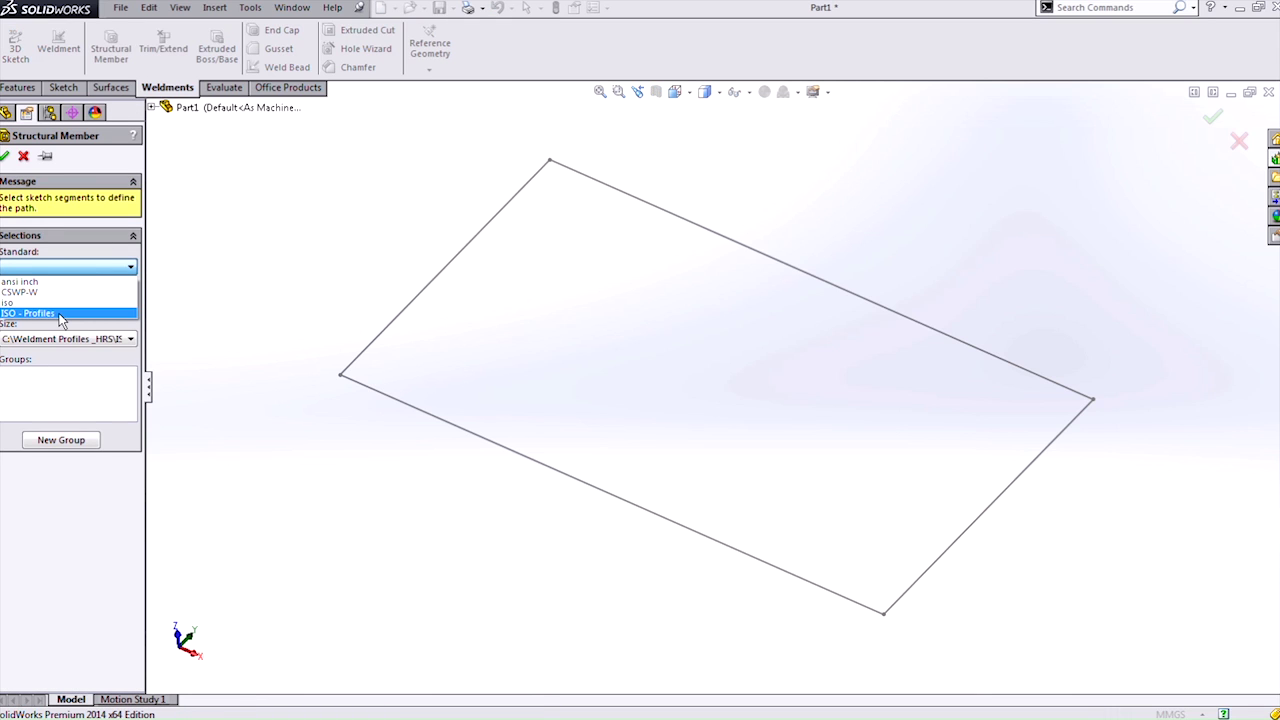
click(60, 314)
click(85, 300)
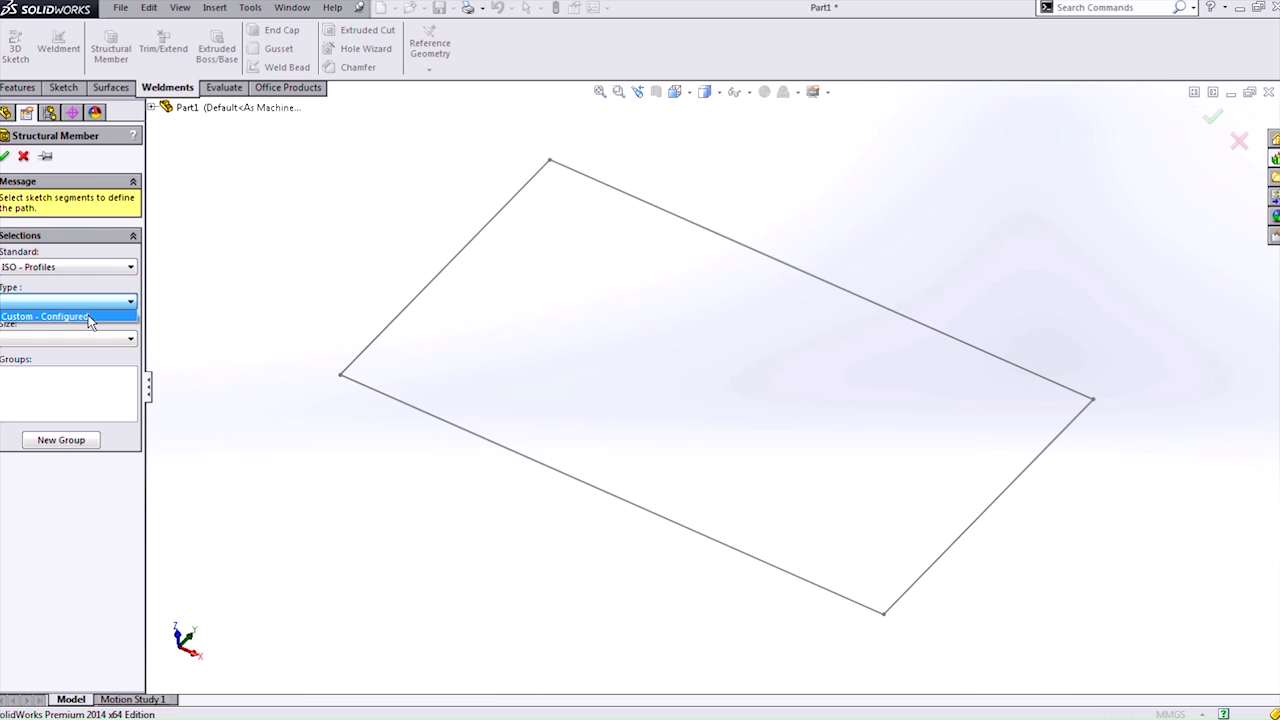
click(88, 317)
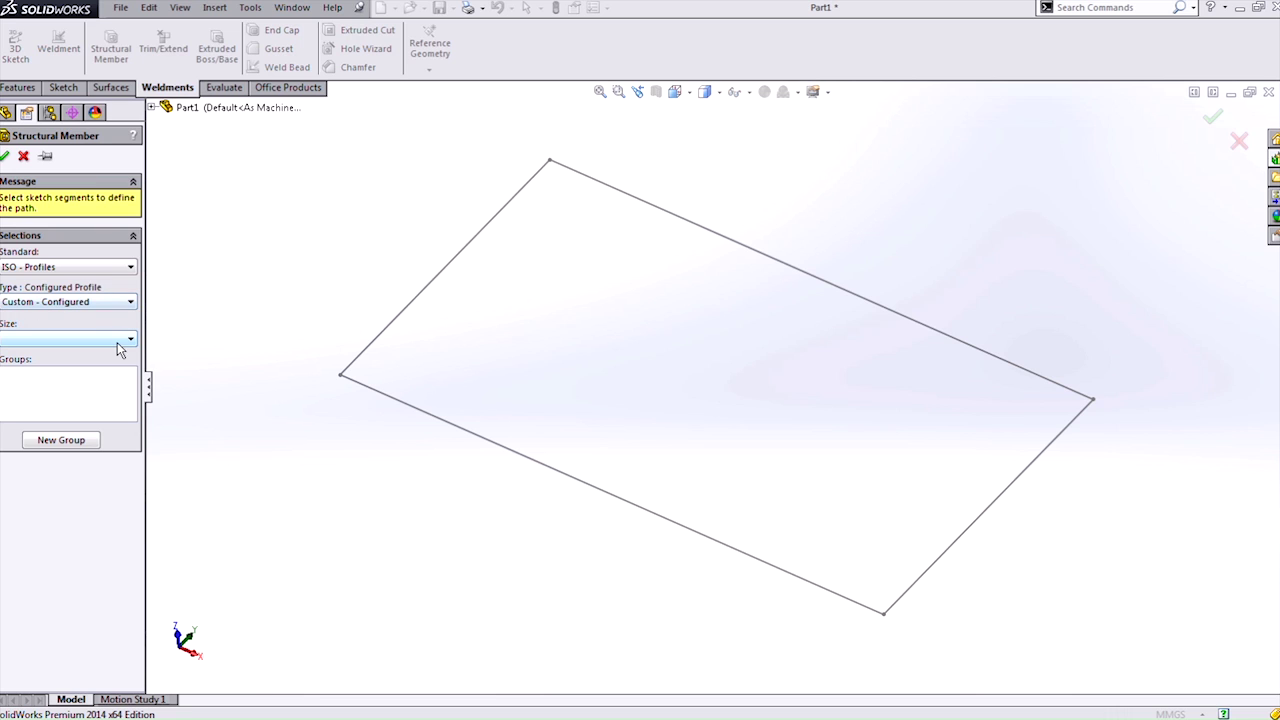
click(118, 341)
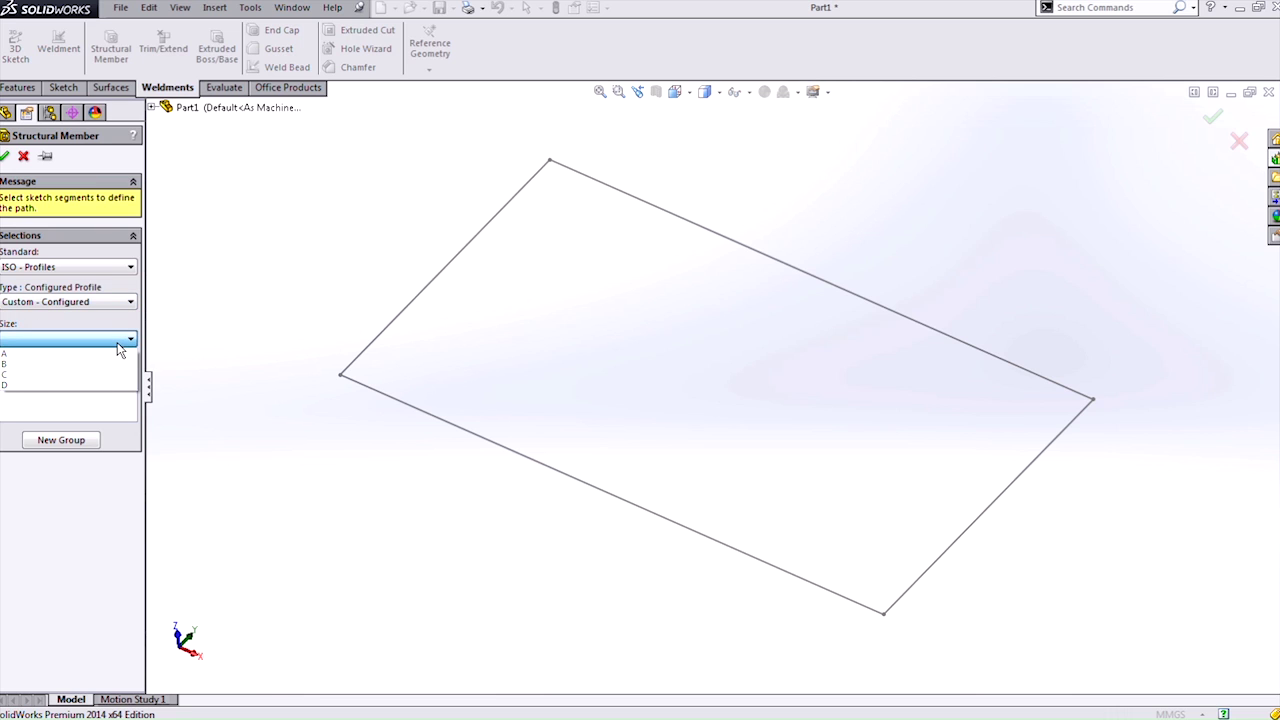
click(51, 366)
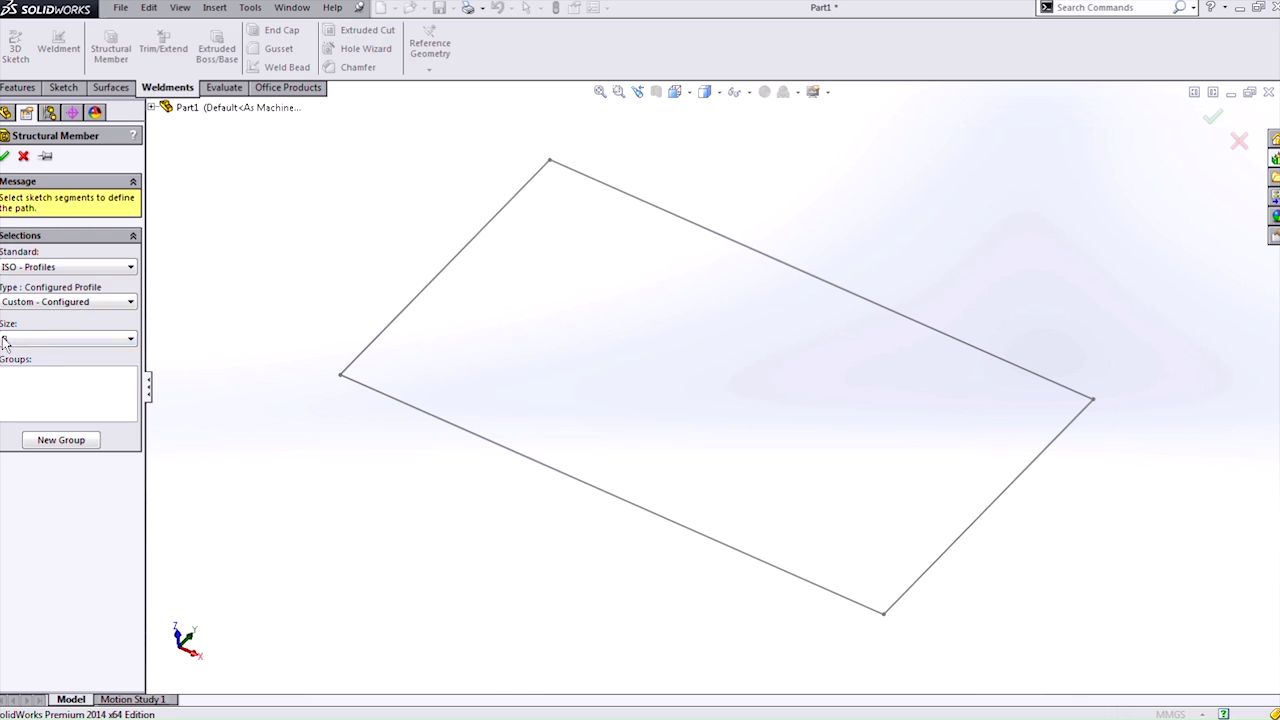
Step: Apply the structural member profile along all four lines of the parallelogram sketch as one group and accept the feature
click(400, 402)
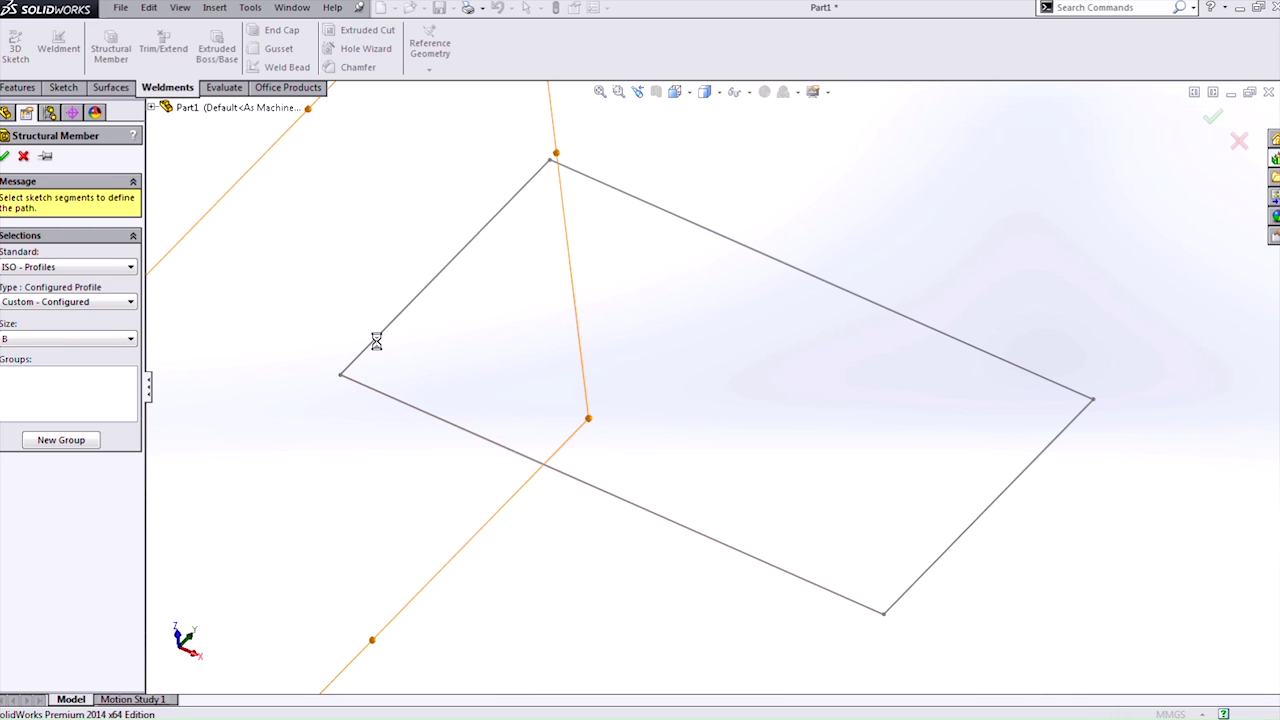
click(379, 343)
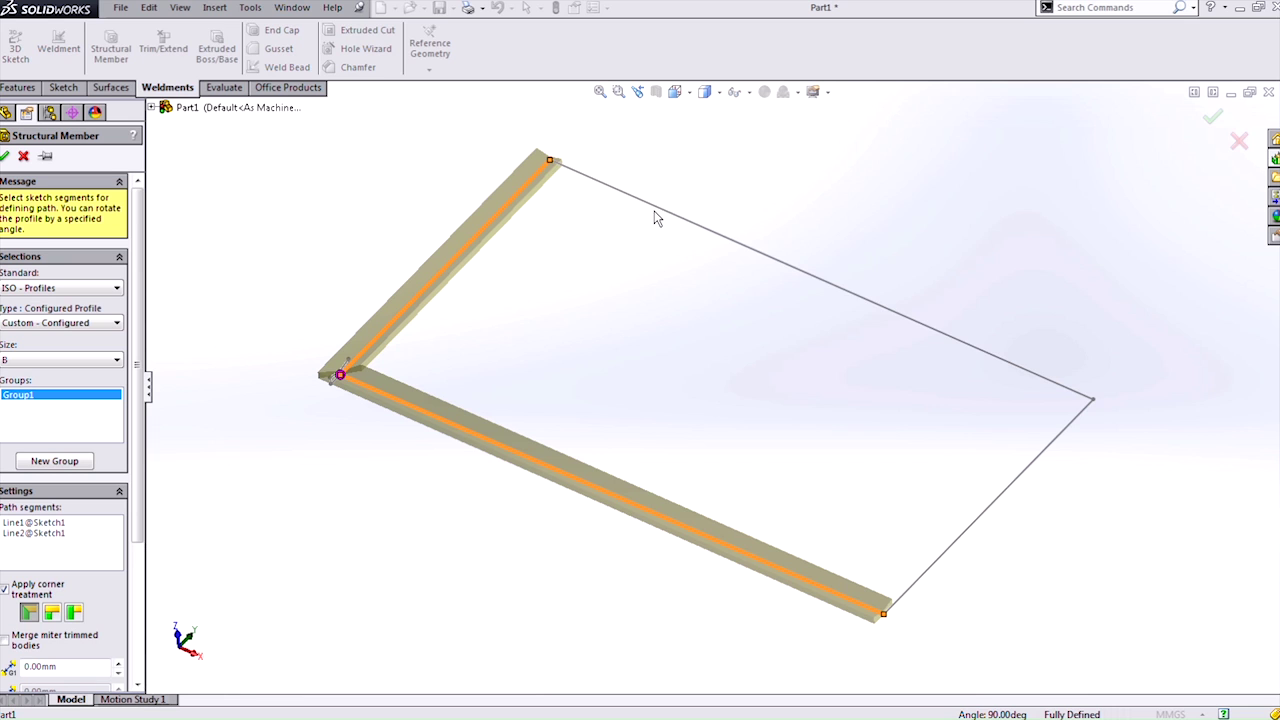
click(703, 245)
click(992, 514)
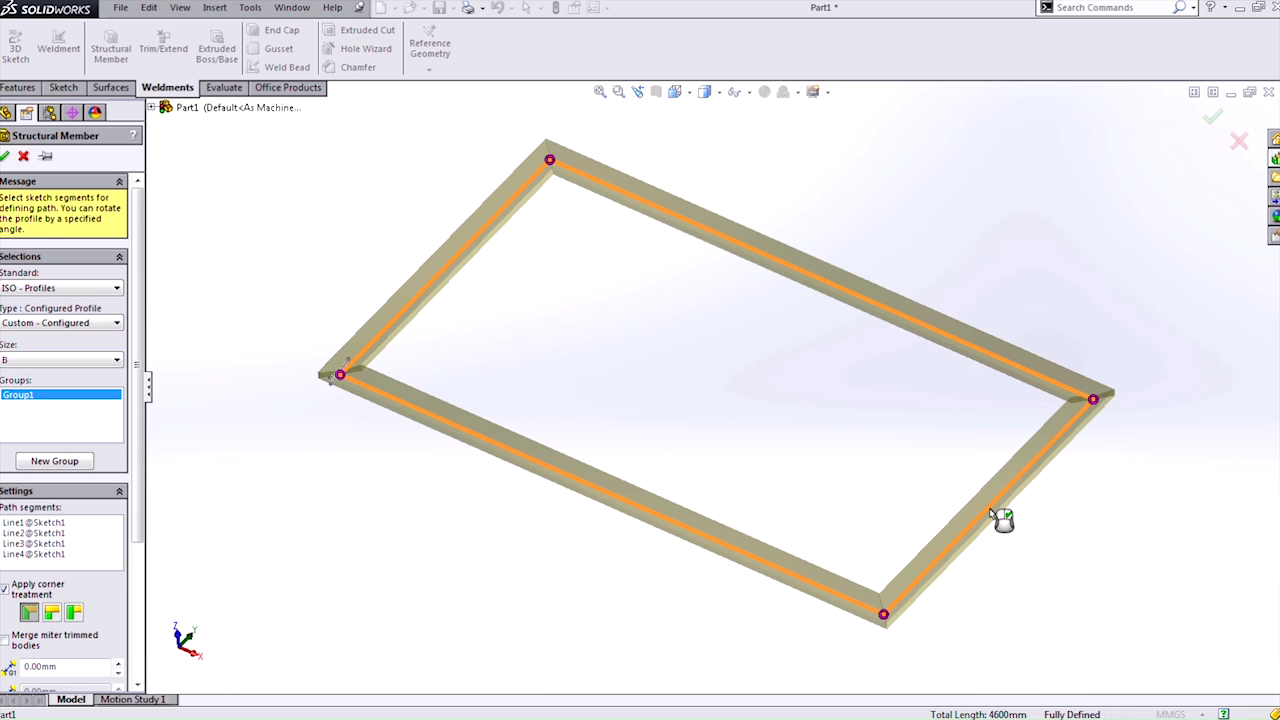
key(Return)
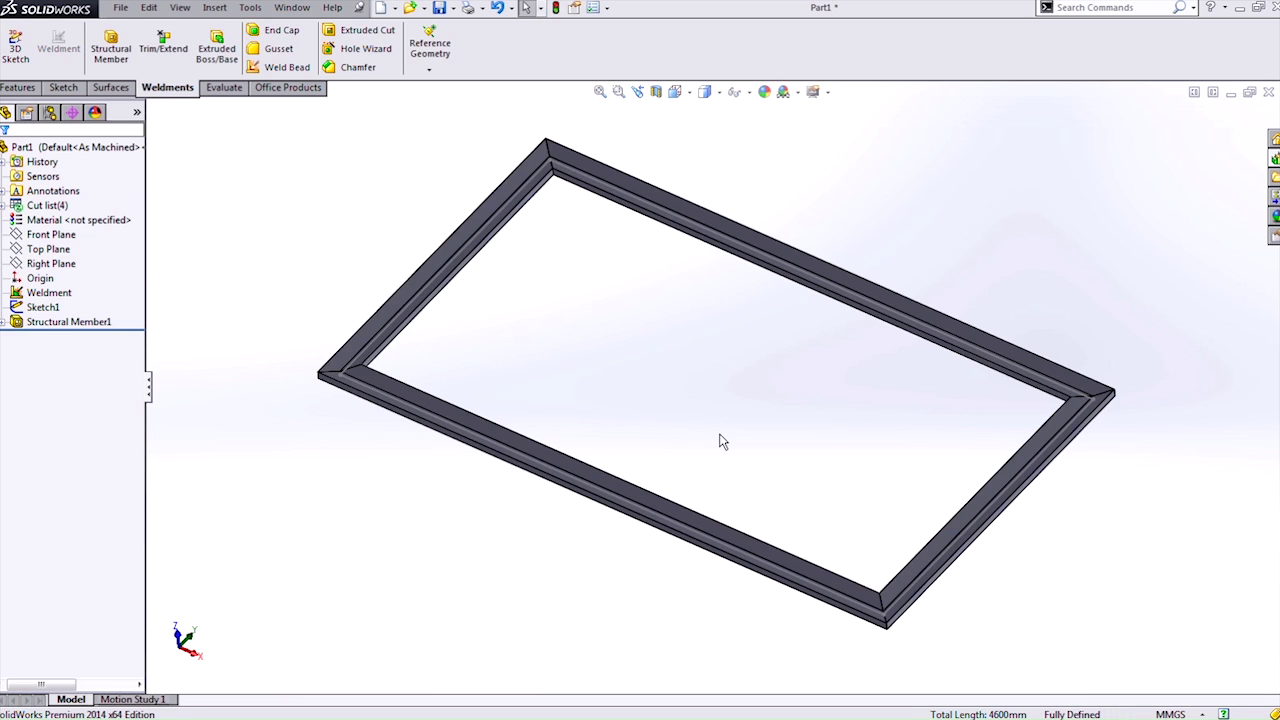
scroll(720, 437, down, 5)
scroll(540, 557, up, 5)
middle_drag(523, 520, 697, 545)
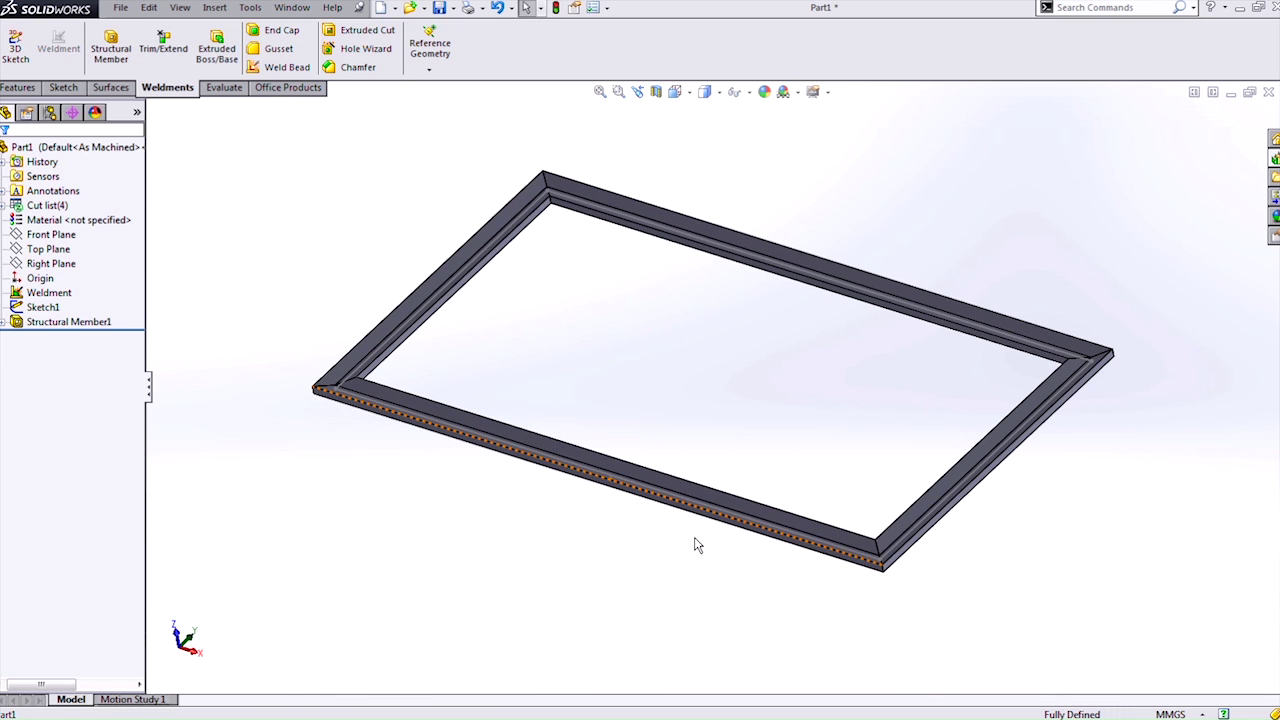